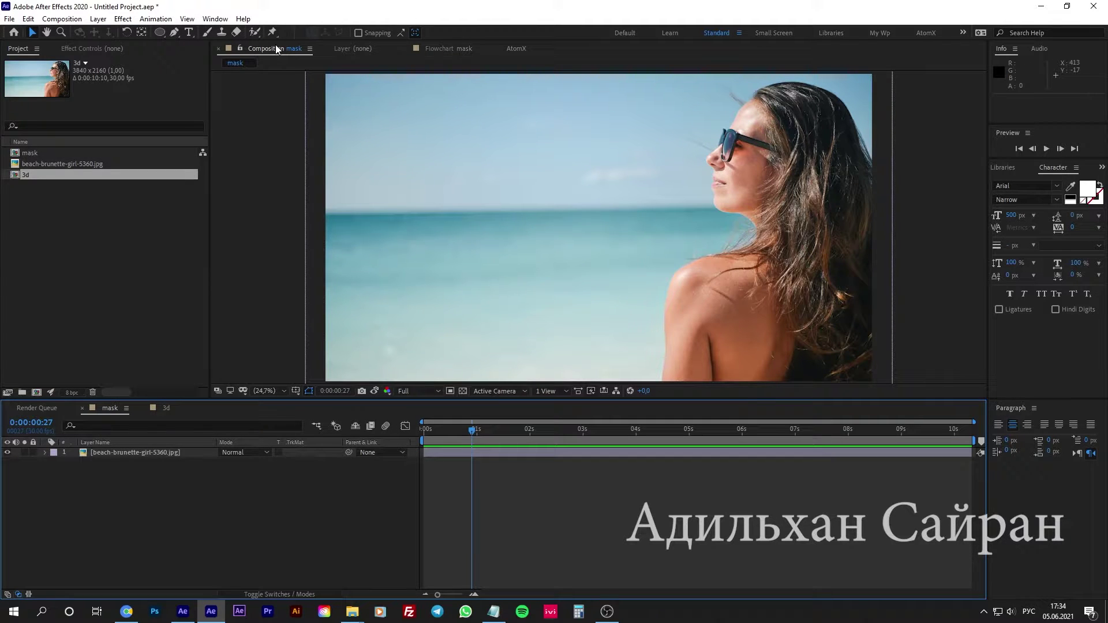
# Move the Composition viewer out of its panel group and bring up its panel options menu
pyautogui.moveTo(273, 51)
pyautogui.mouseDown()
pyautogui.moveTo(470, 217)
pyautogui.moveTo(711, 195)
pyautogui.moveTo(378, 151)
pyautogui.mouseUp()
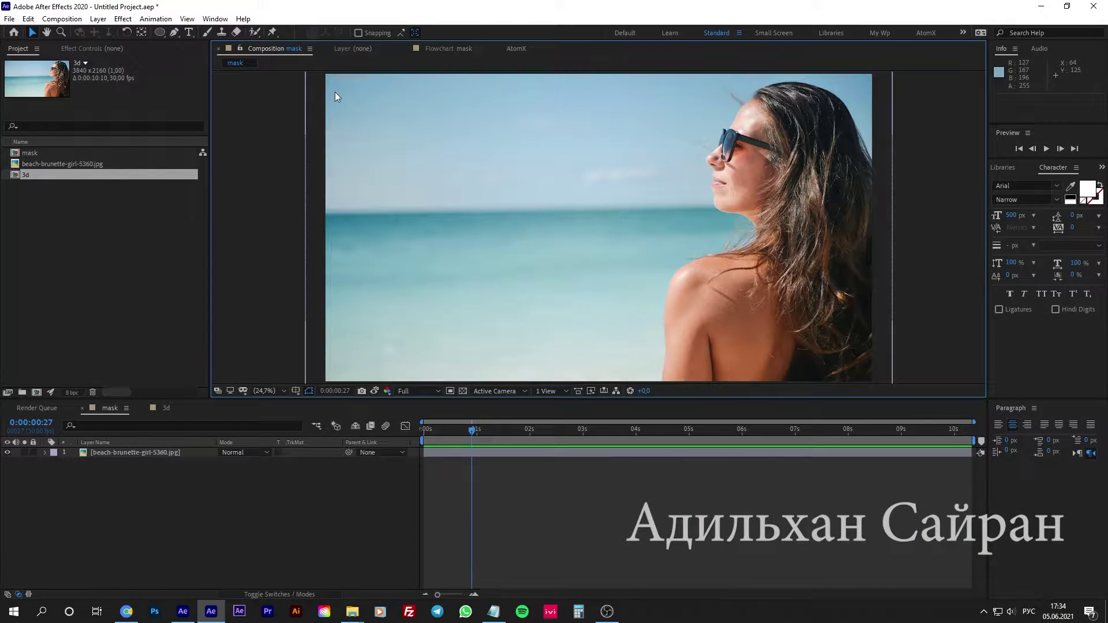
pyautogui.click(309, 49)
pyautogui.click(247, 51)
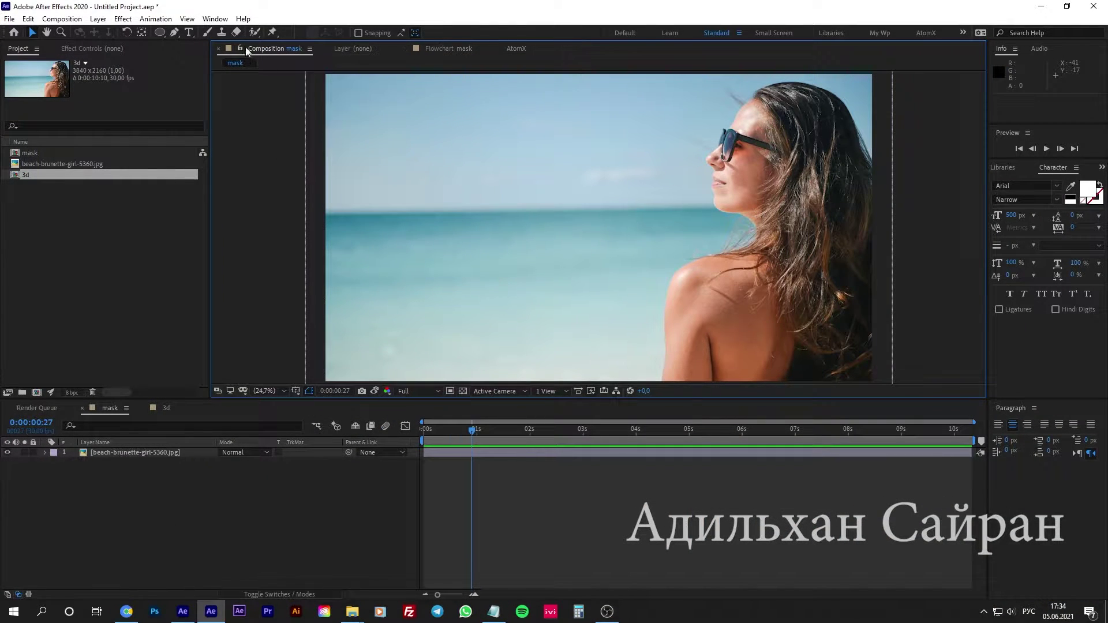
pyautogui.click(310, 53)
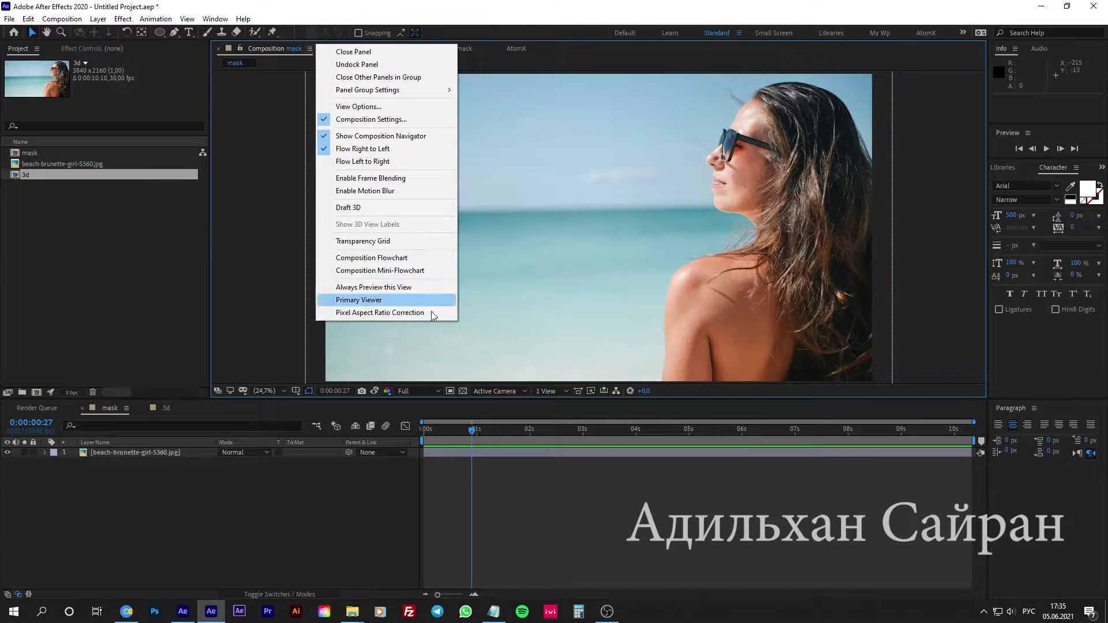
# Close the panel options and zoom the composition view out to 1.5%
pyautogui.click(270, 289)
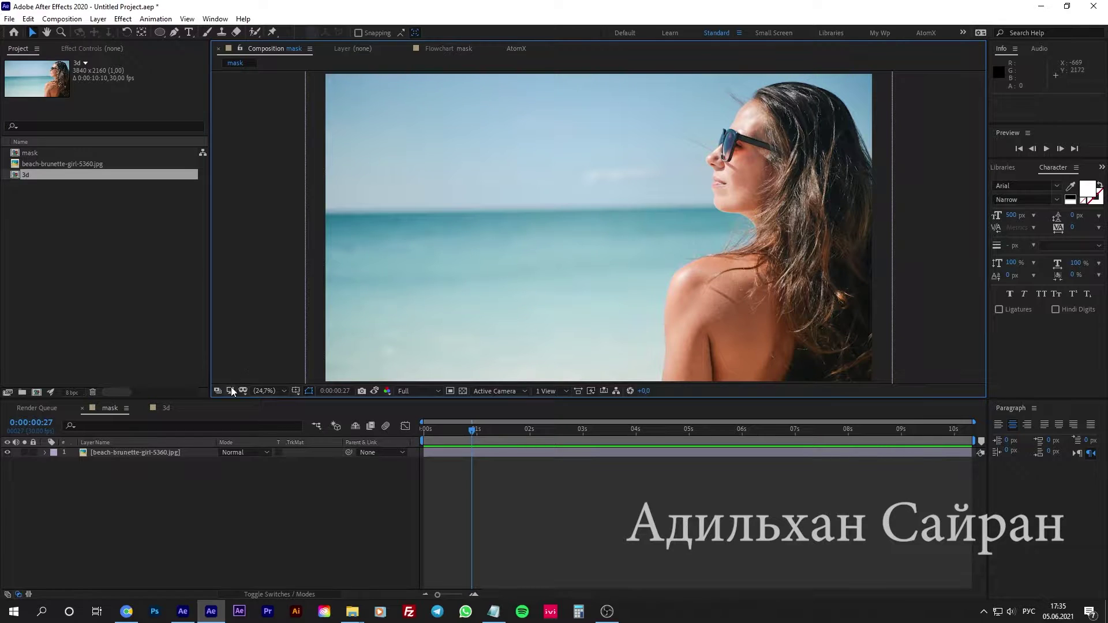
pyautogui.click(264, 391)
pyautogui.click(232, 136)
pyautogui.click(265, 391)
pyautogui.click(289, 209)
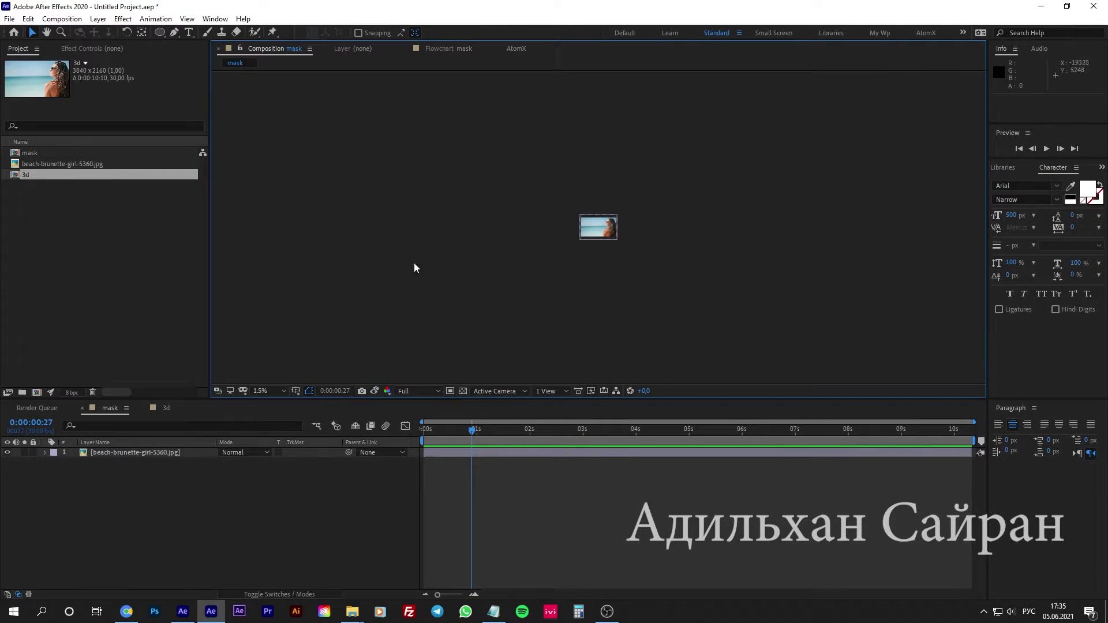
pyautogui.moveTo(490, 109); pyautogui.dragTo(327, 250)
pyautogui.moveTo(807, 142); pyautogui.dragTo(799, 231)
# Zoom the view to 400%, then set magnification to Fit for the whole beach image
pyautogui.click(277, 389)
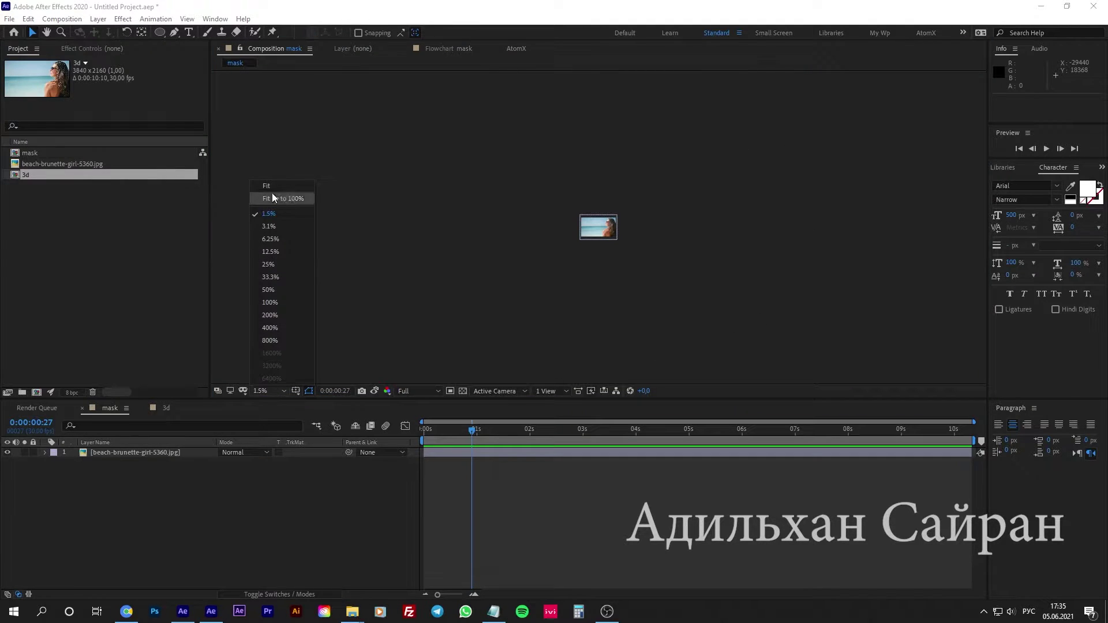
pyautogui.click(270, 327)
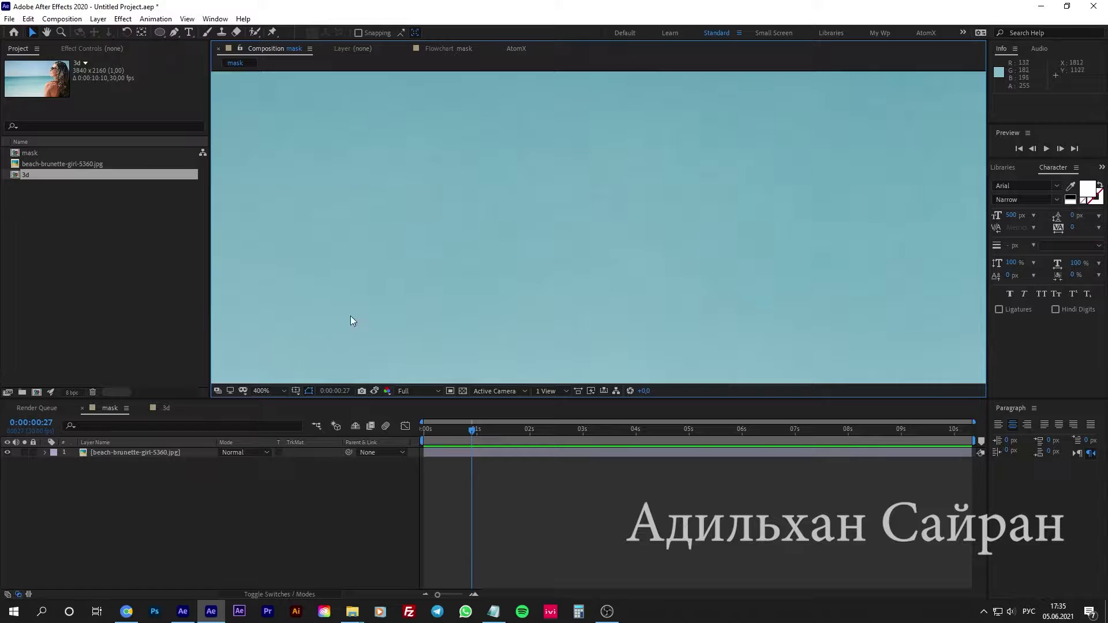
pyautogui.click(279, 390)
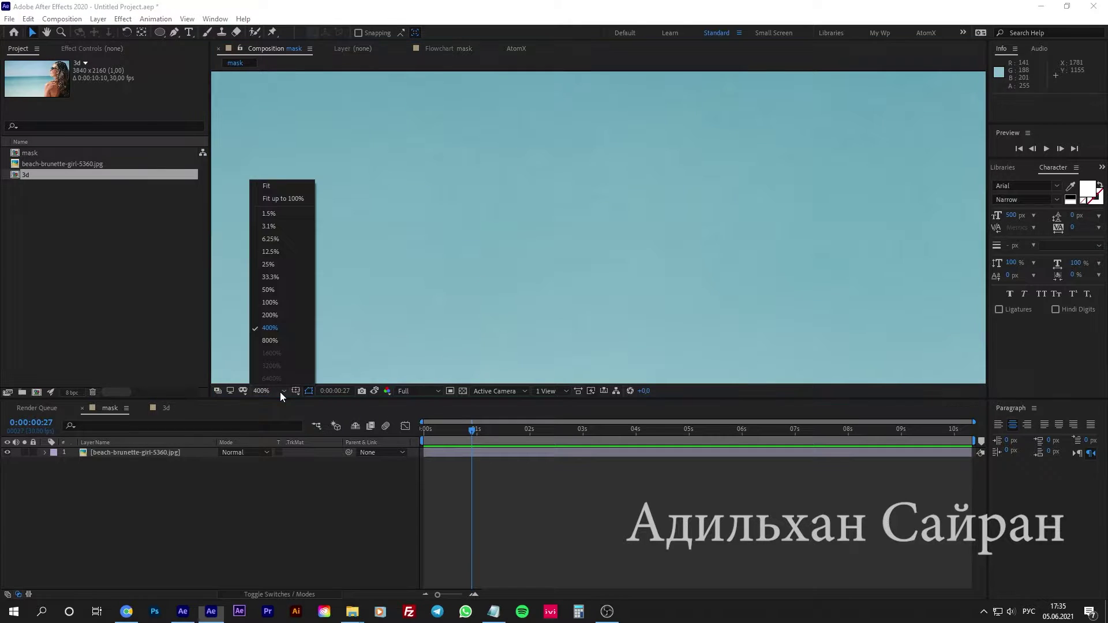
pyautogui.click(275, 186)
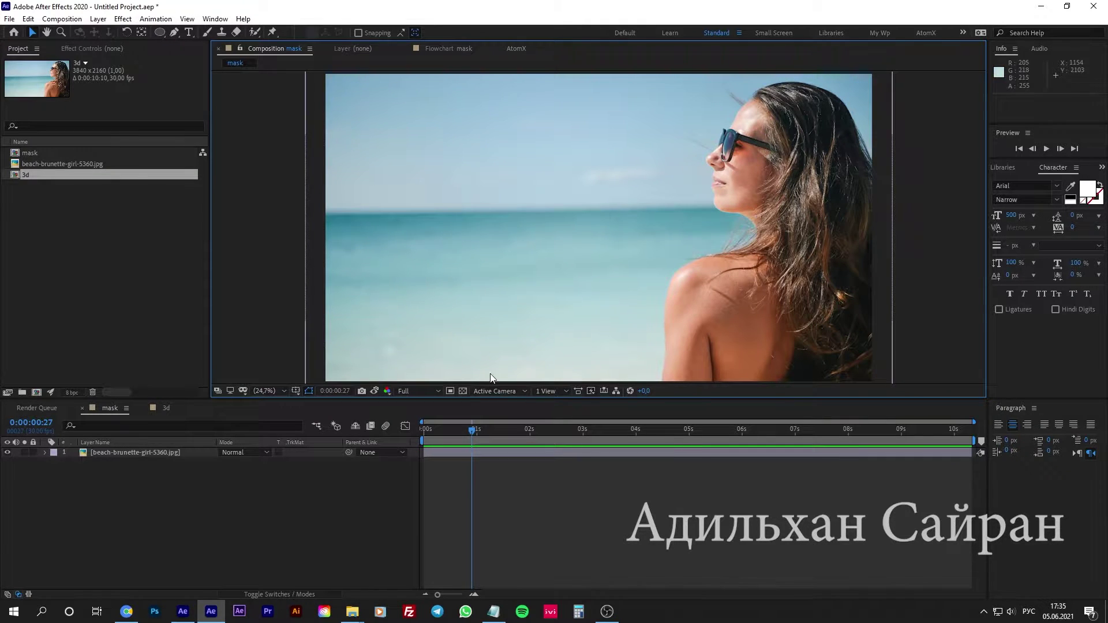
# Show the Title/Action Safe guides over the beach composition
pyautogui.scroll(-2, 515, 247)
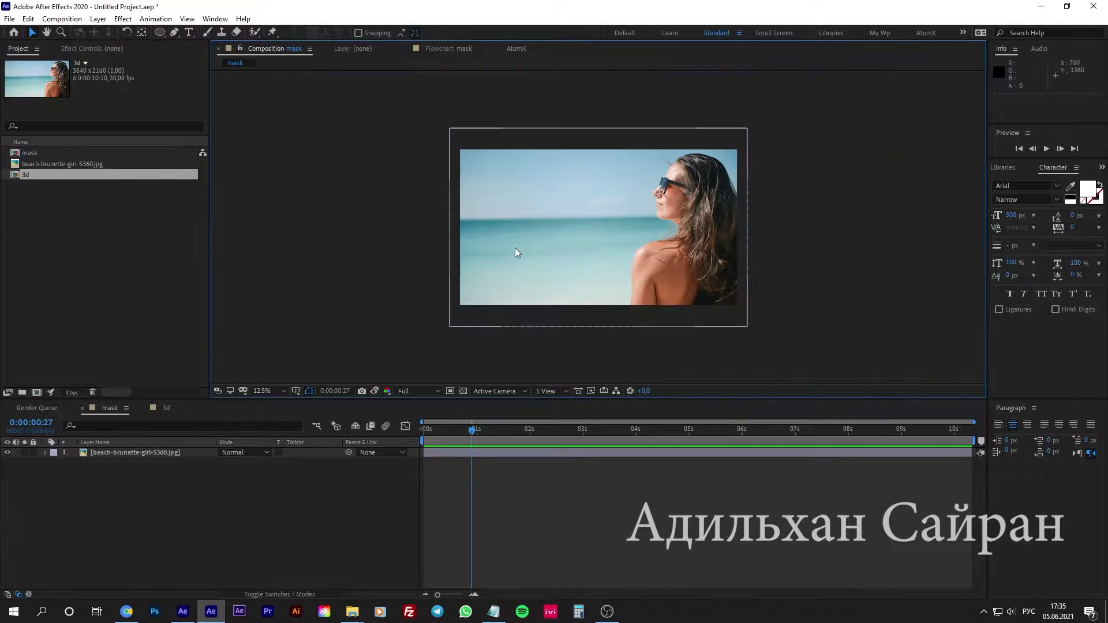
pyautogui.scroll(2, 514, 247)
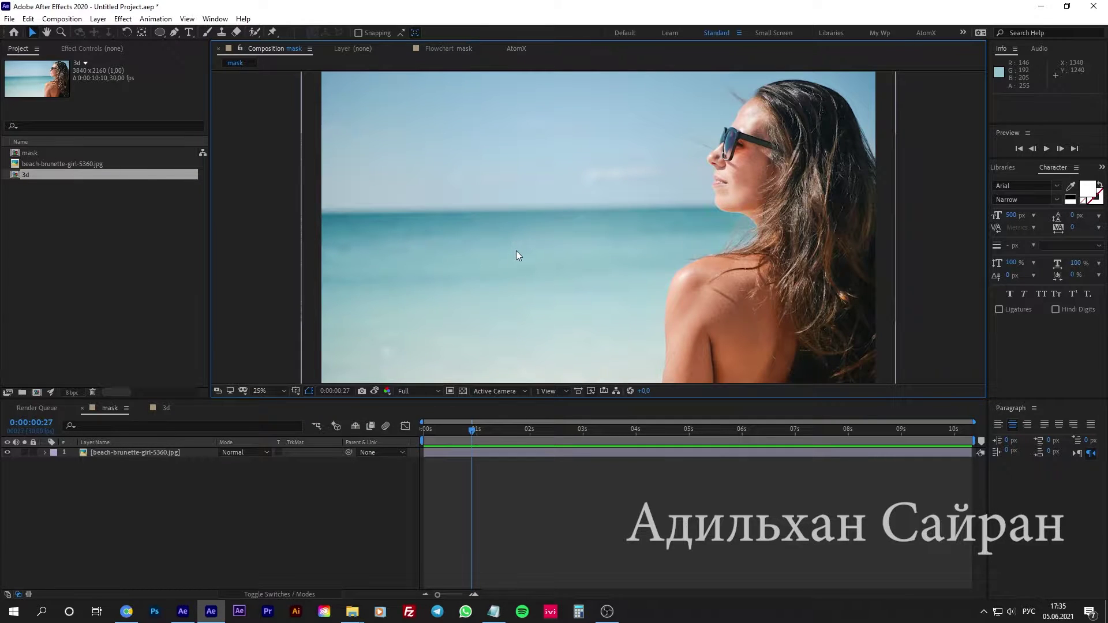
pyautogui.scroll(2, 517, 253)
pyautogui.scroll(-2, 517, 252)
pyautogui.click(295, 391)
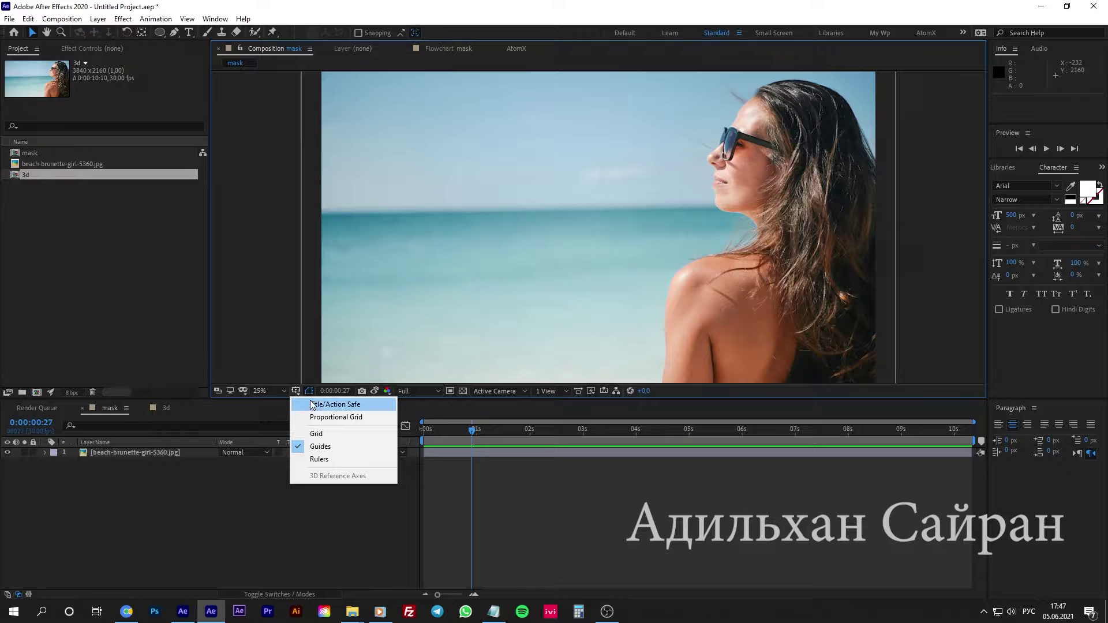
pyautogui.click(348, 405)
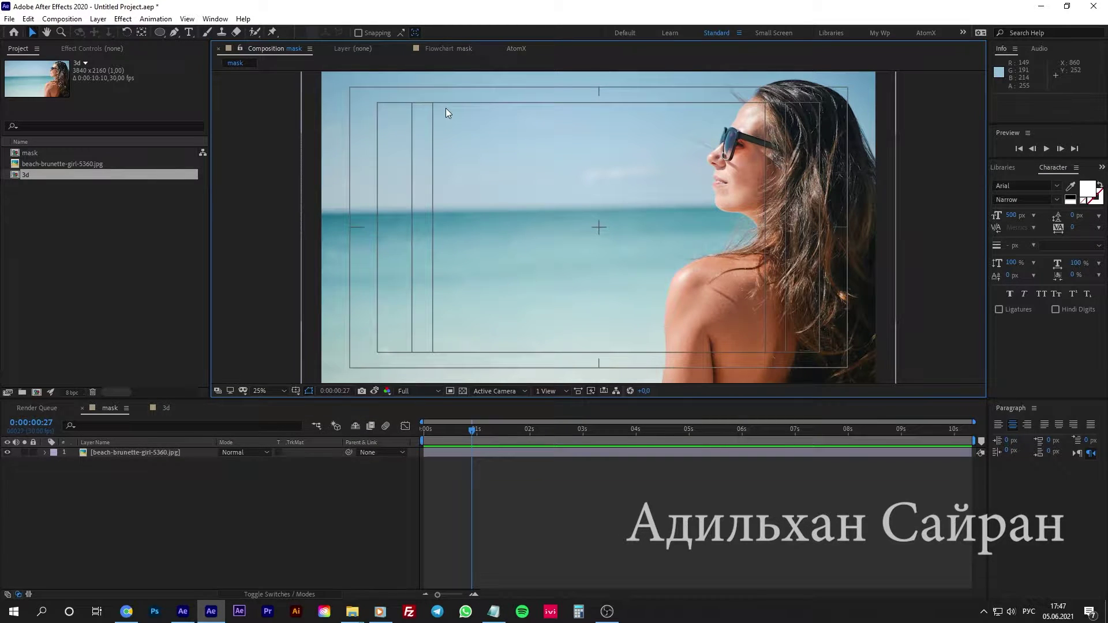
# Switch to the Proportional Grid, toggle the Grid on and off, and show Rulers
pyautogui.click(296, 392)
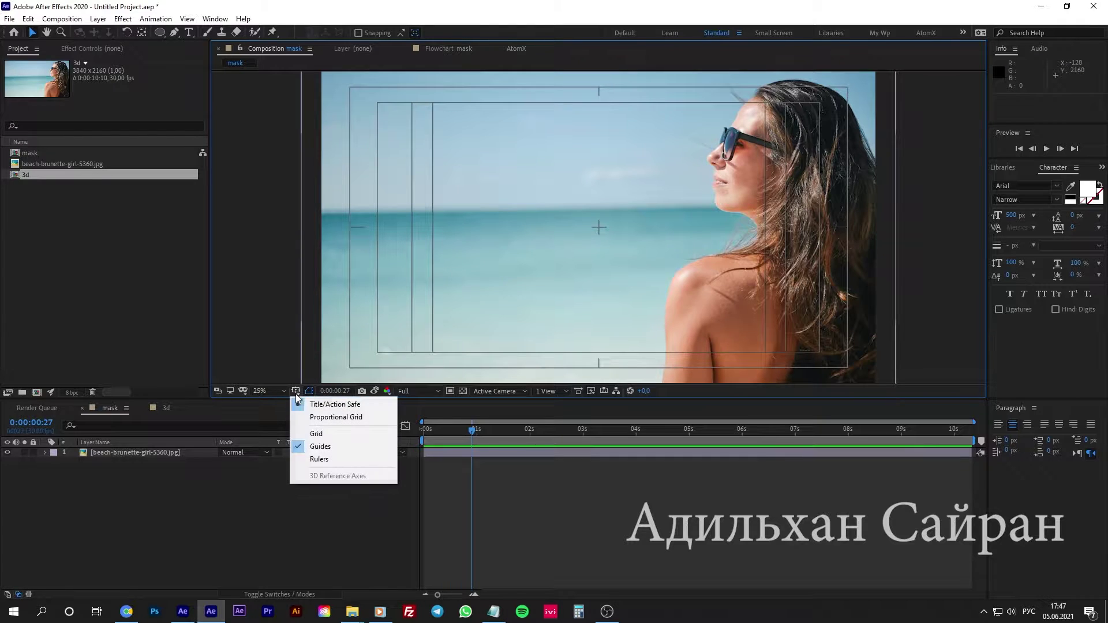
pyautogui.click(329, 420)
pyautogui.click(296, 392)
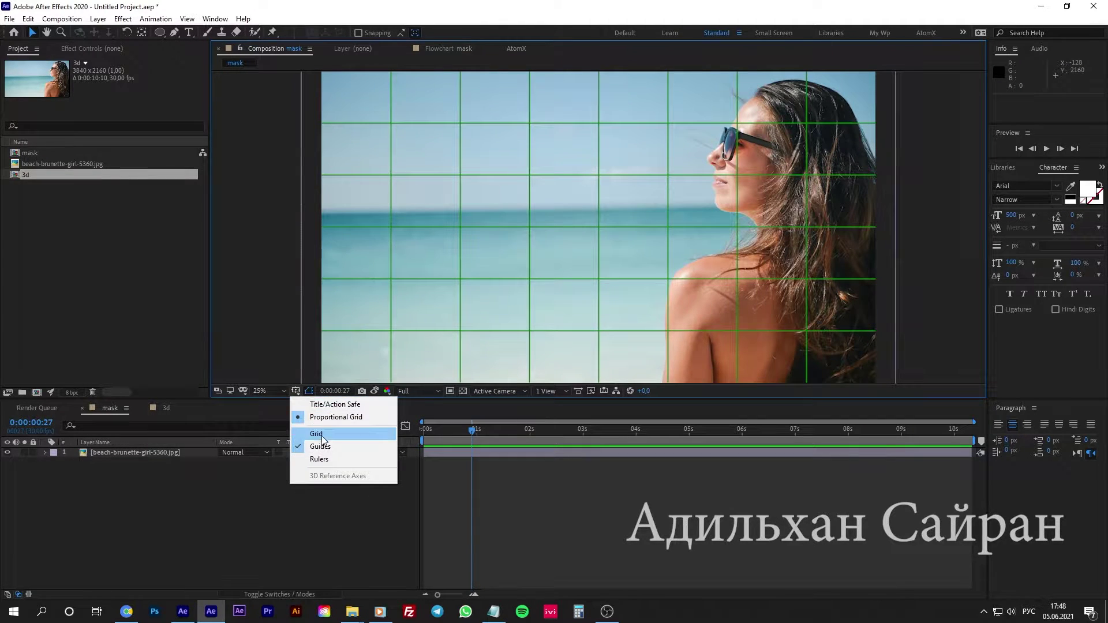
pyautogui.click(317, 434)
pyautogui.click(296, 391)
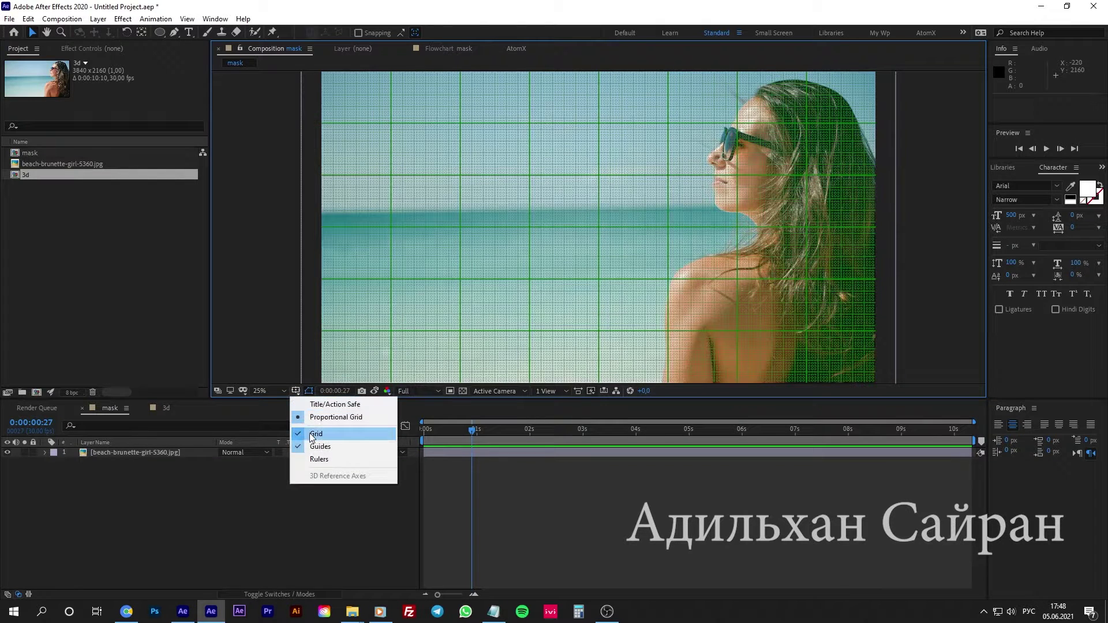
pyautogui.click(316, 434)
pyautogui.click(295, 392)
pyautogui.click(319, 459)
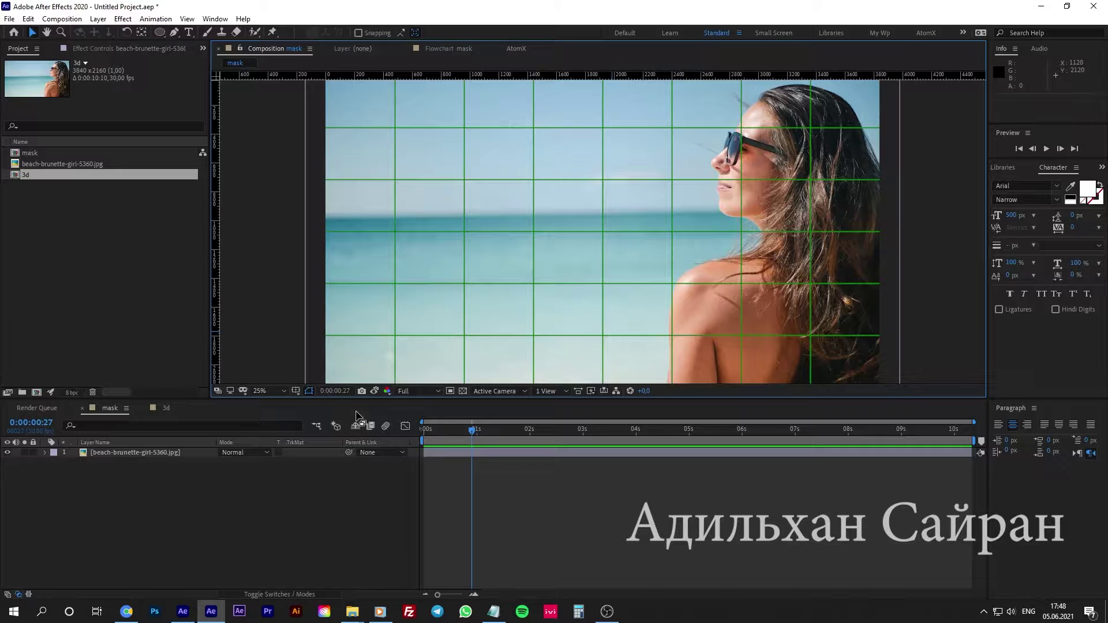
pyautogui.click(338, 393)
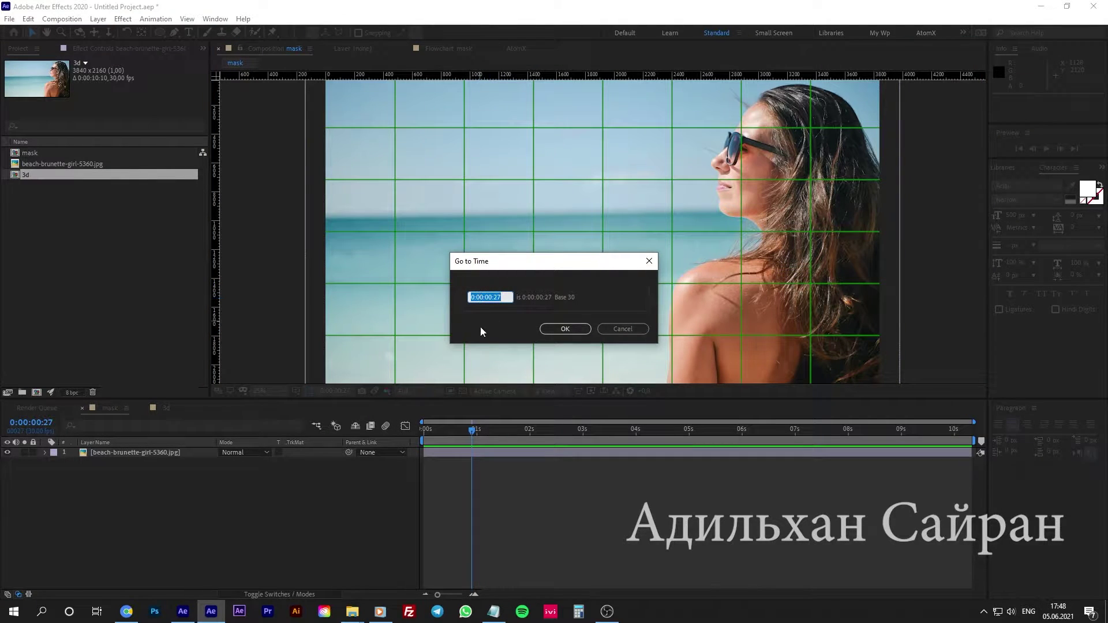
# Jump the playhead from 0:00:00:27 to 0:00:01:17 using Go to Time
pyautogui.click(508, 296)
pyautogui.moveTo(508, 296); pyautogui.dragTo(495, 296)
pyautogui.write('4')
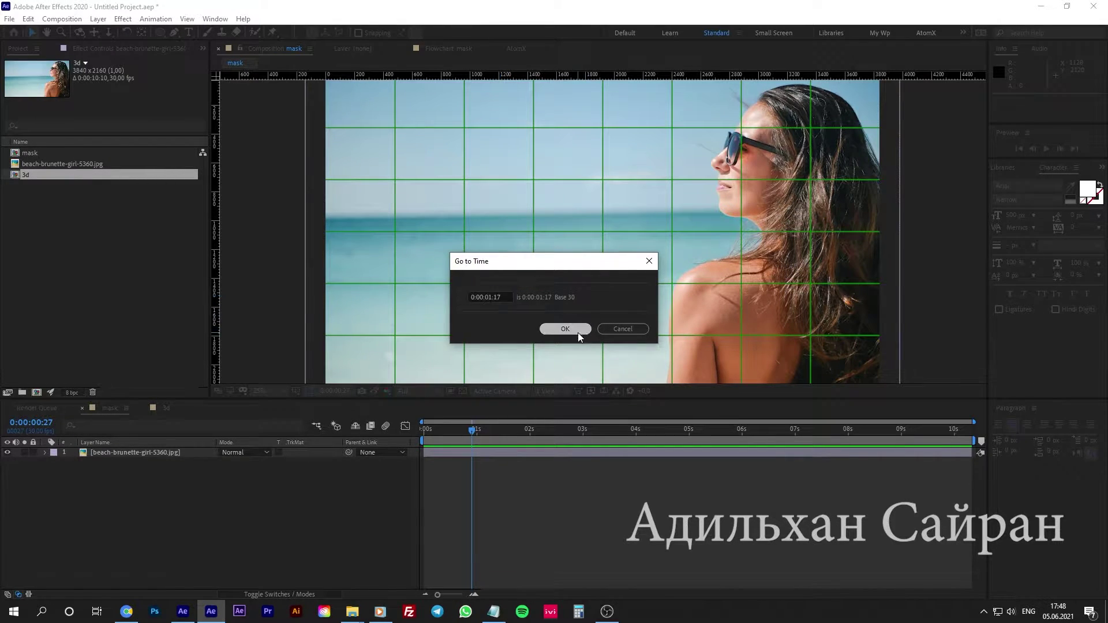
pyautogui.click(580, 329)
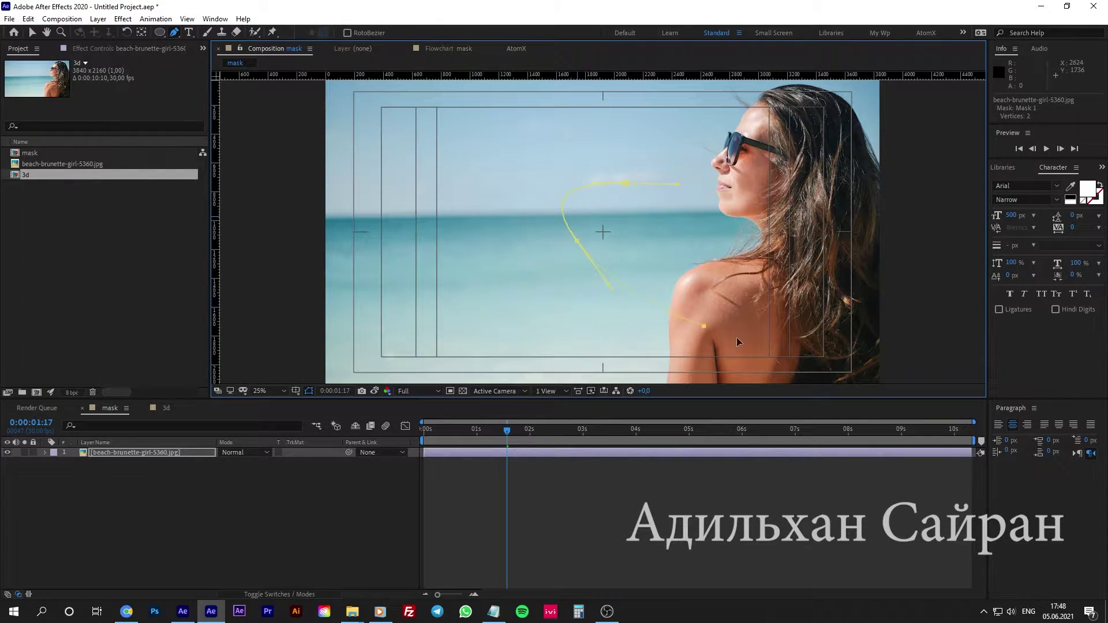
# Close Mask 1 as a curved five-vertex shape around the woman's profile and hide its outline
pyautogui.moveTo(731, 150); pyautogui.dragTo(660, 151)
pyautogui.click(626, 183)
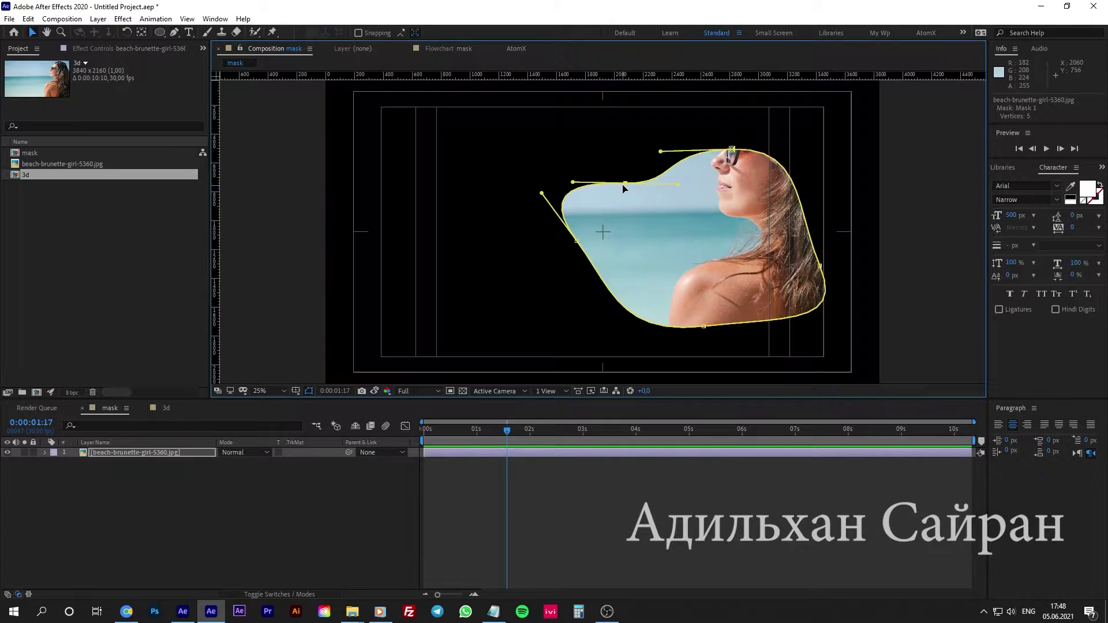
pyautogui.click(742, 185)
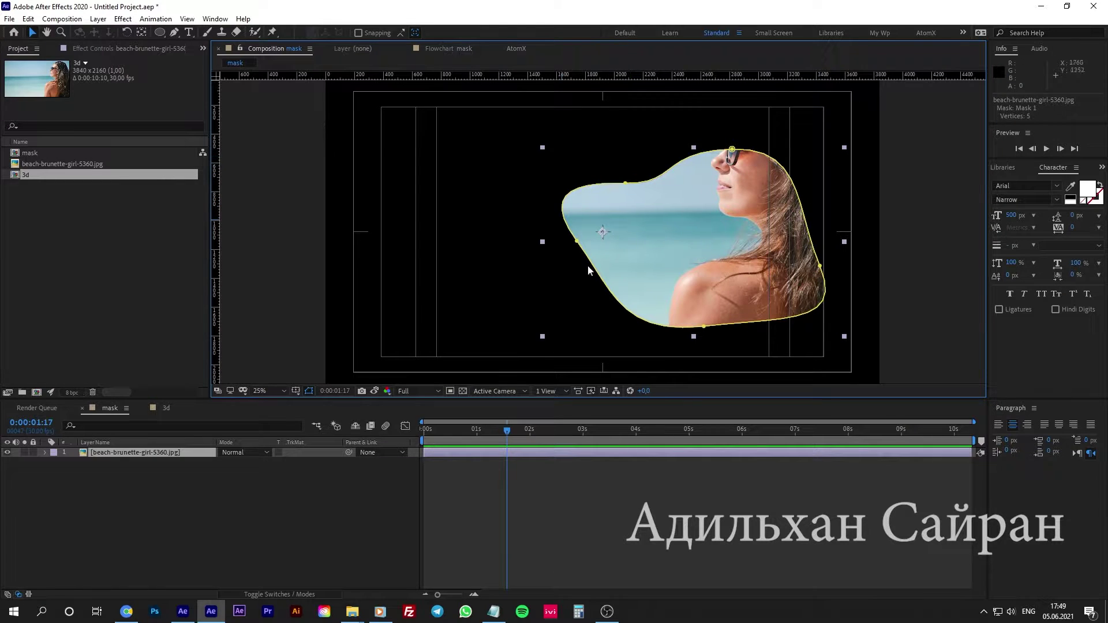
pyautogui.click(312, 393)
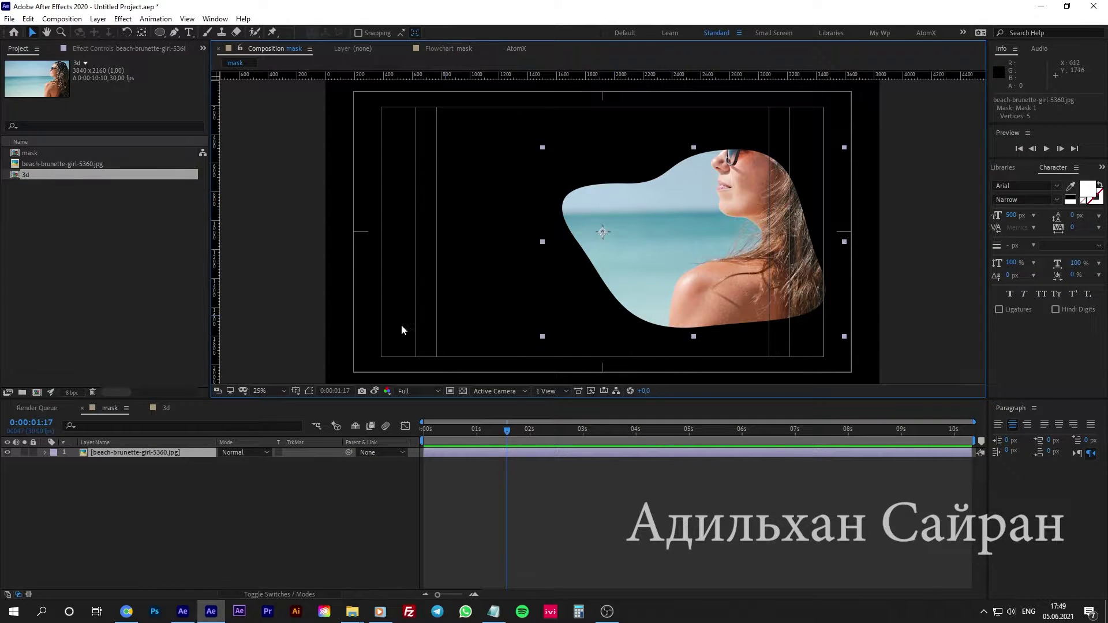
pyautogui.click(433, 267)
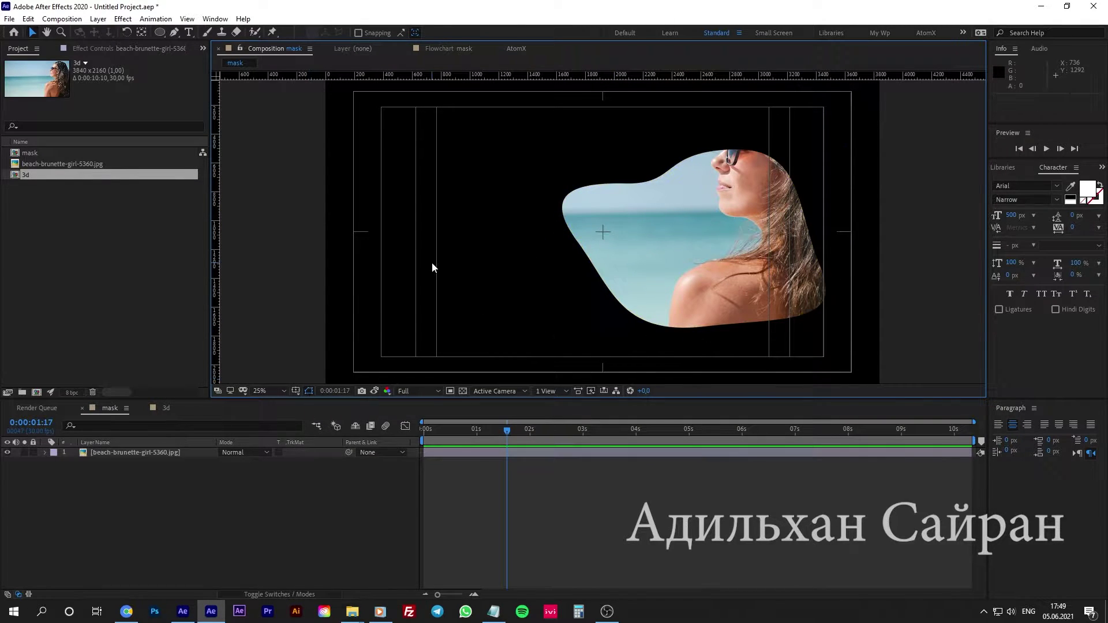
# Draw a wavy pen path across the photo and give it a 54 px stroke
pyautogui.press('g')
pyautogui.moveTo(391, 268); pyautogui.dragTo(408, 288)
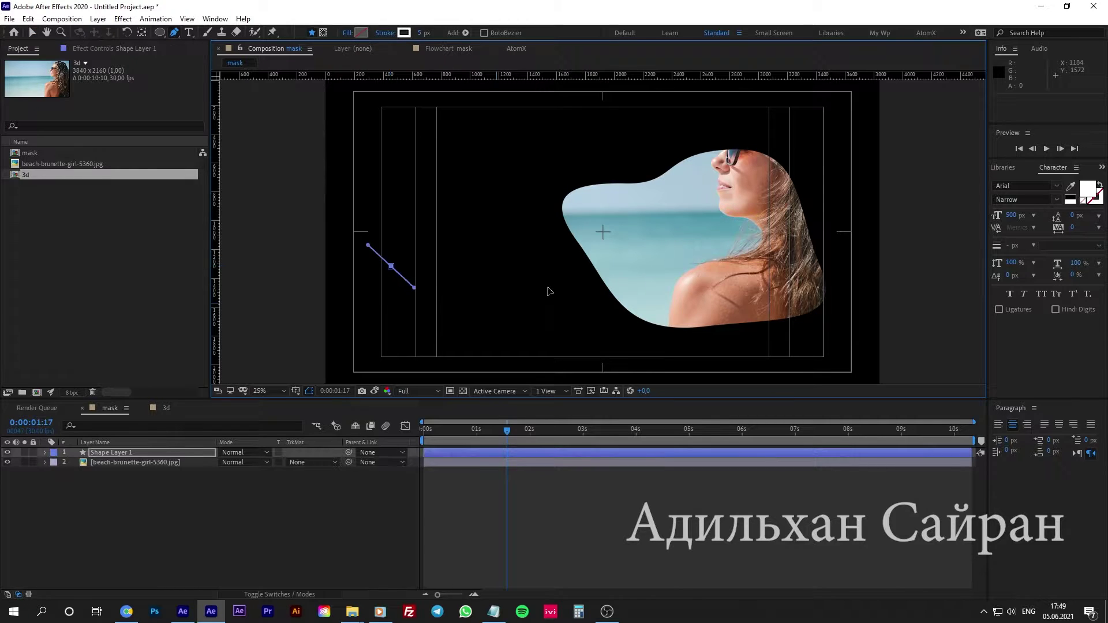
pyautogui.click(497, 302)
pyautogui.moveTo(582, 265); pyautogui.dragTo(630, 231)
pyautogui.moveTo(691, 261); pyautogui.dragTo(702, 273)
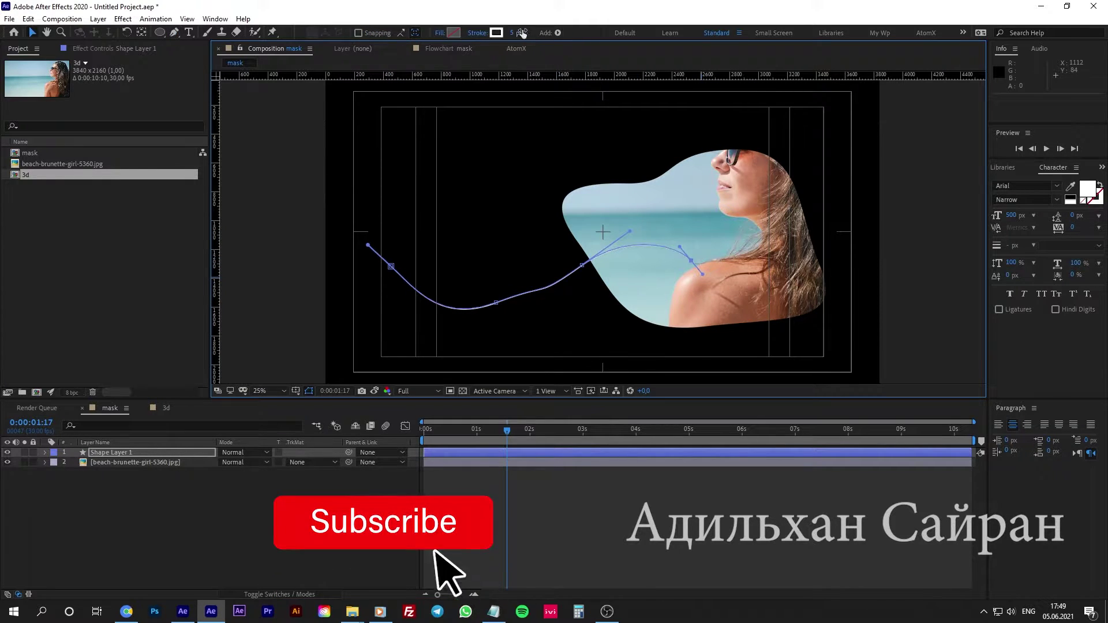
pyautogui.press('v')
pyautogui.moveTo(513, 33); pyautogui.dragTo(540, 27)
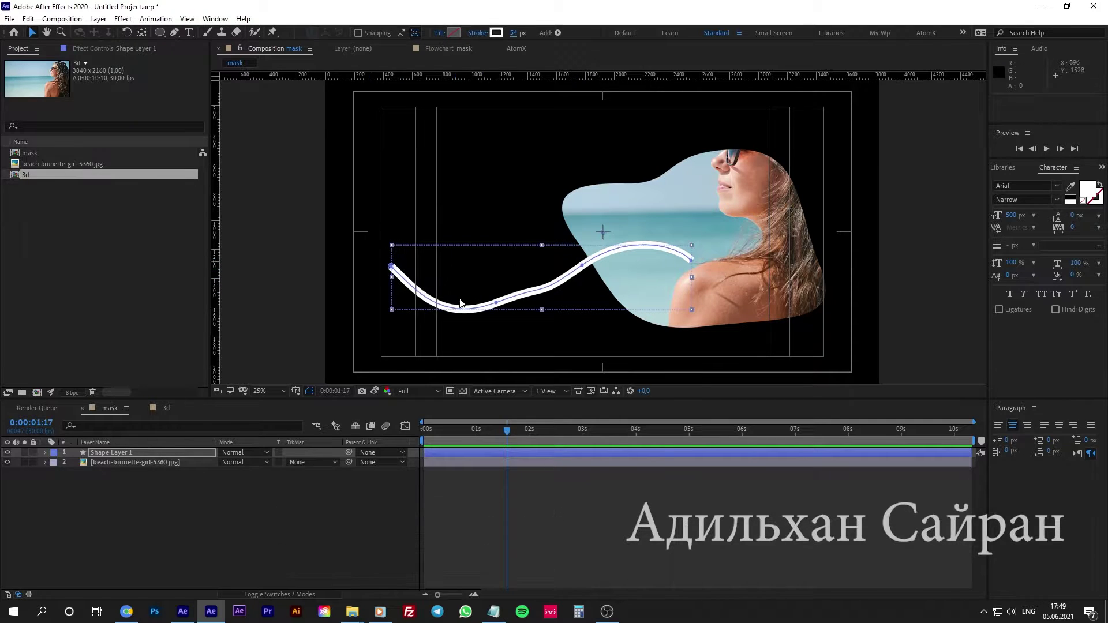
# Give Shape Layer 1 a Green label and hide the shape path outlines
pyautogui.click(54, 452)
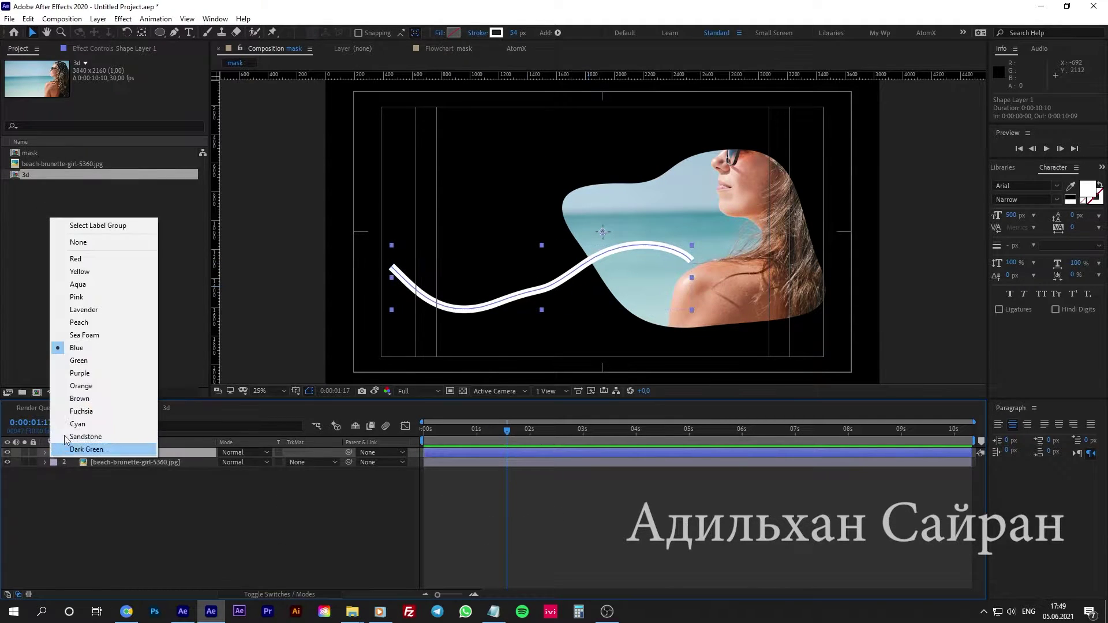
pyautogui.click(95, 362)
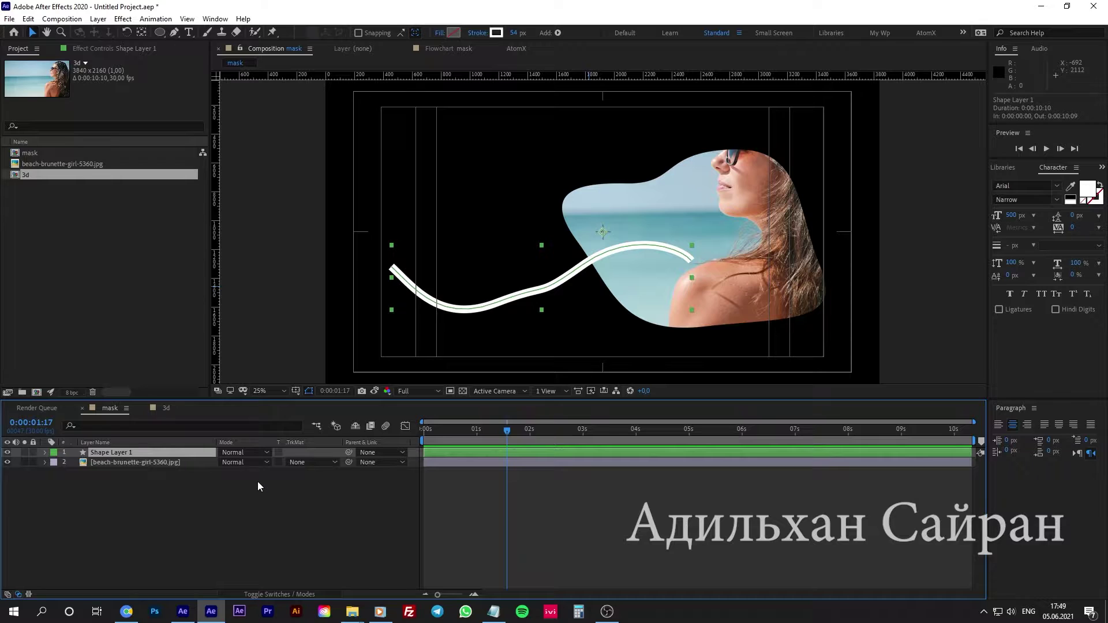
pyautogui.click(309, 391)
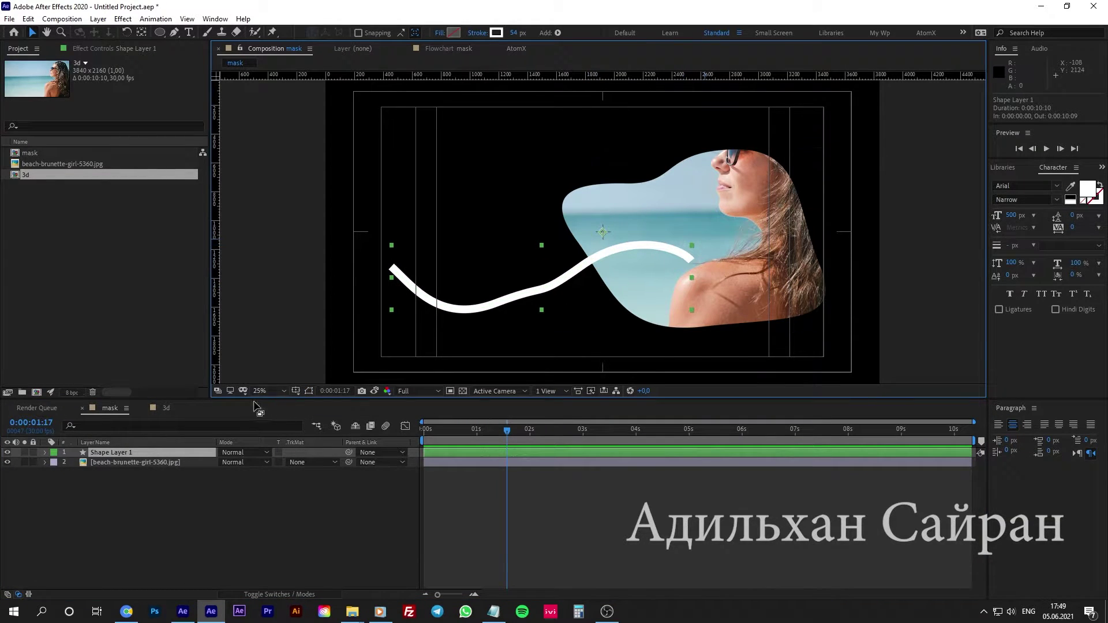
pyautogui.click(329, 477)
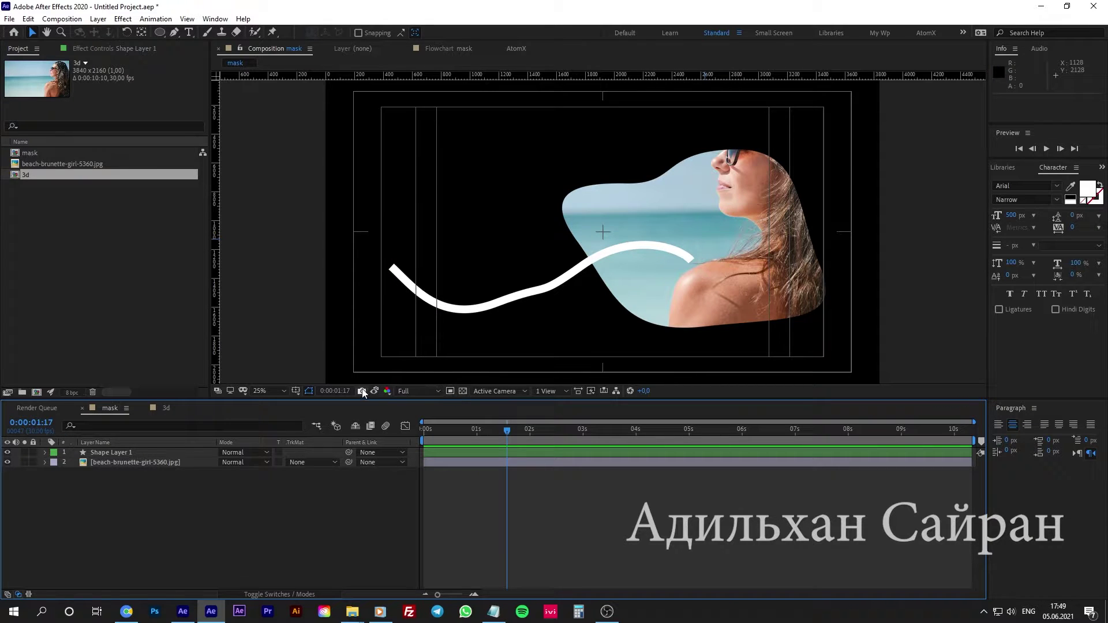
pyautogui.moveTo(600, 275)
pyautogui.mouseDown()
pyautogui.moveTo(639, 211)
pyautogui.moveTo(631, 219)
pyautogui.mouseUp()
pyautogui.click(496, 32)
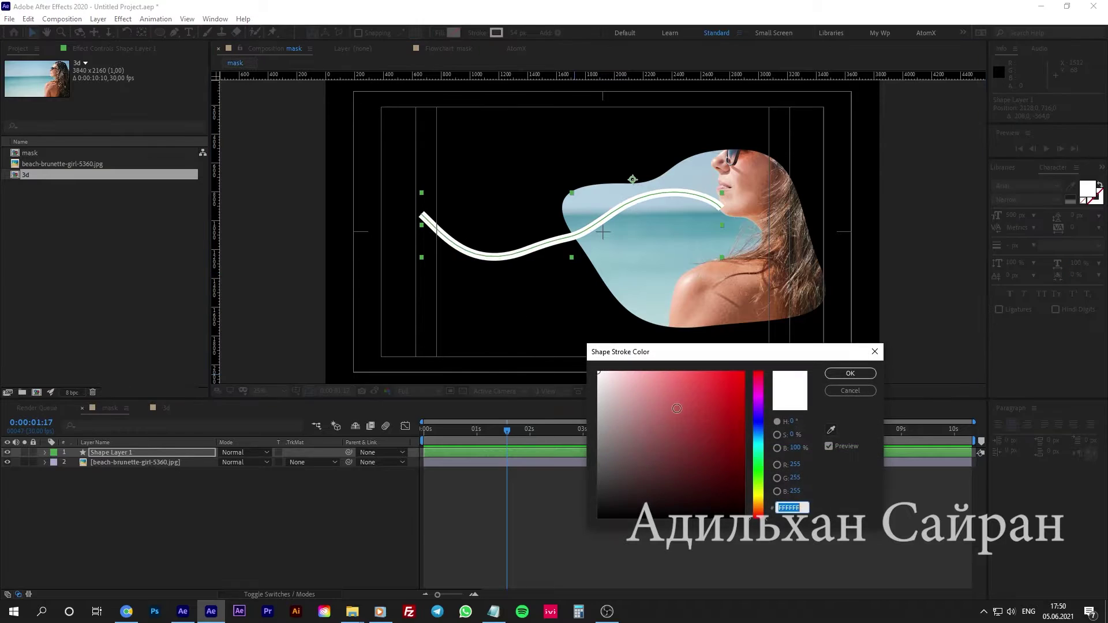
pyautogui.click(677, 408)
pyautogui.click(858, 373)
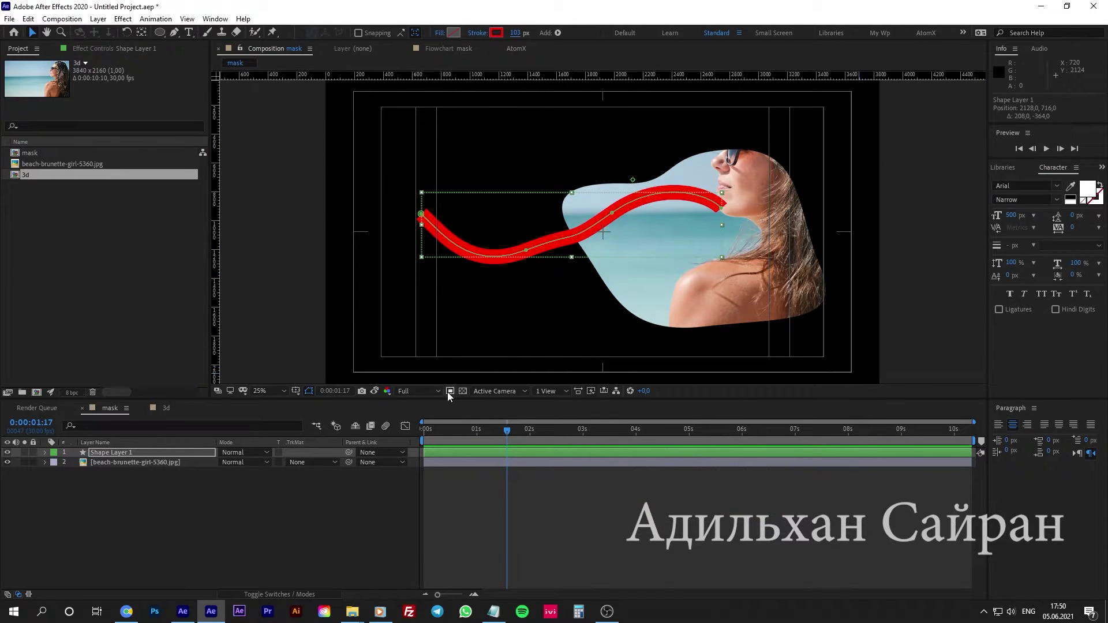
pyautogui.click(374, 389)
pyautogui.click(374, 389)
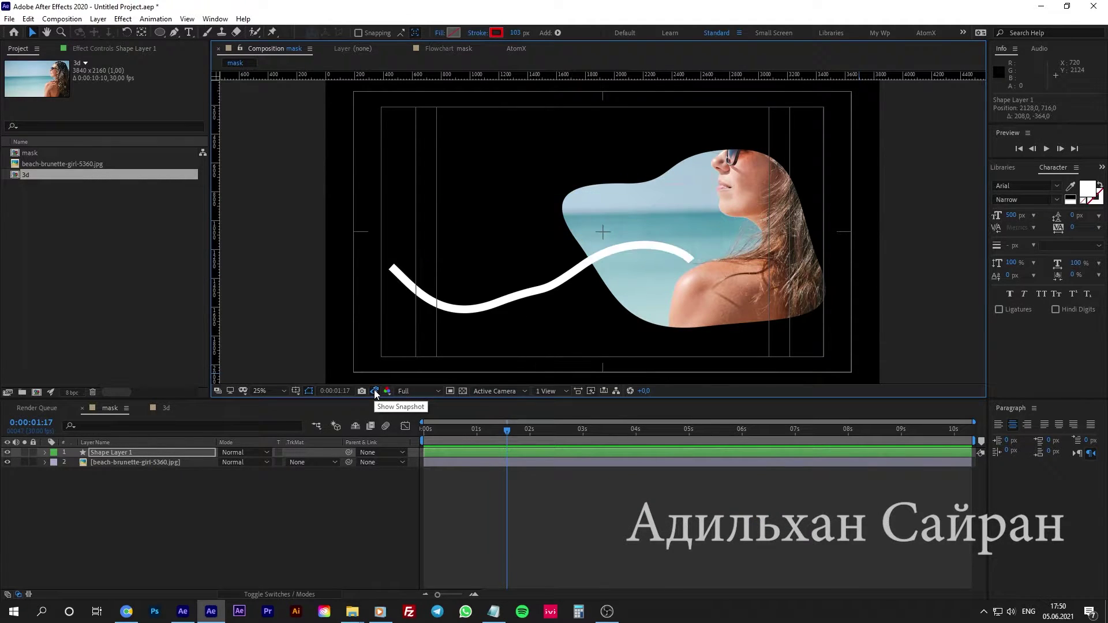
pyautogui.click(374, 389)
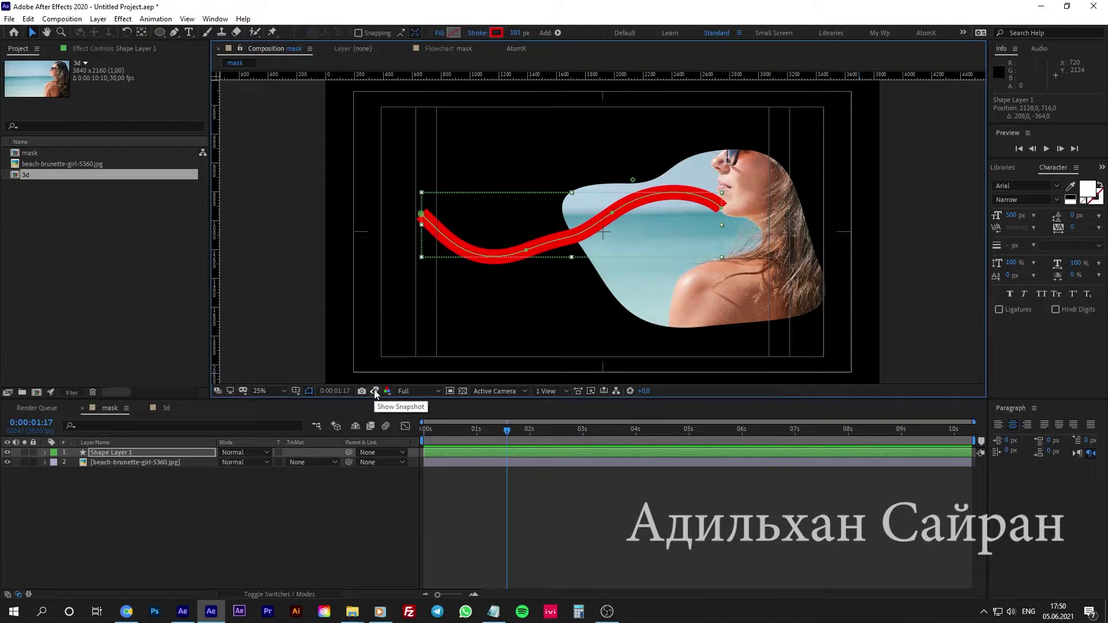
pyautogui.click(463, 524)
pyautogui.press('F5')
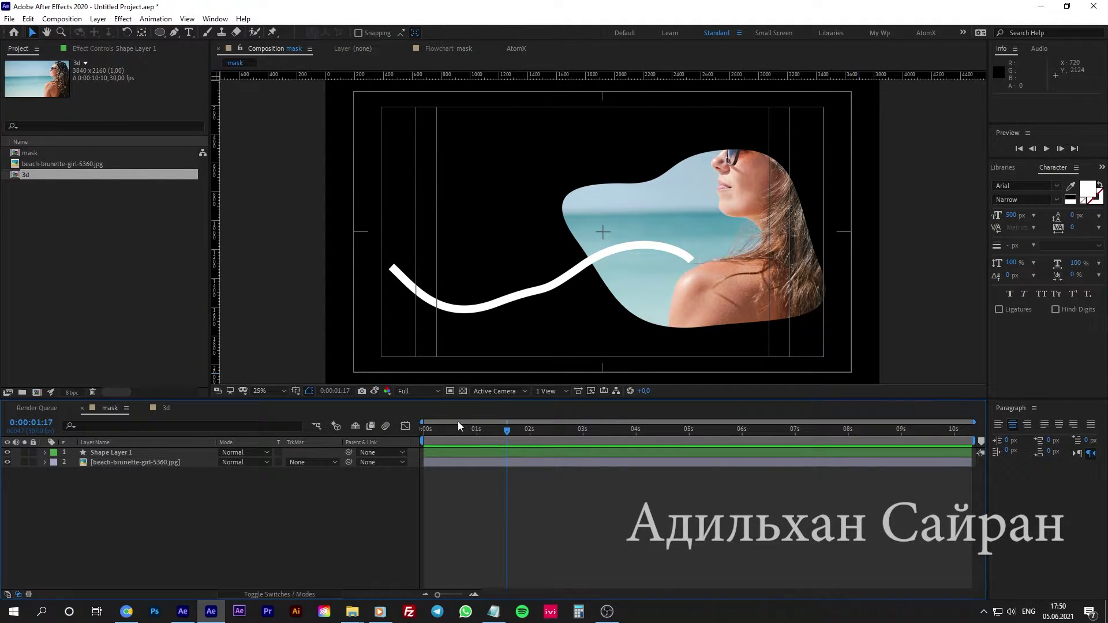
pyautogui.click(387, 391)
pyautogui.click(409, 433)
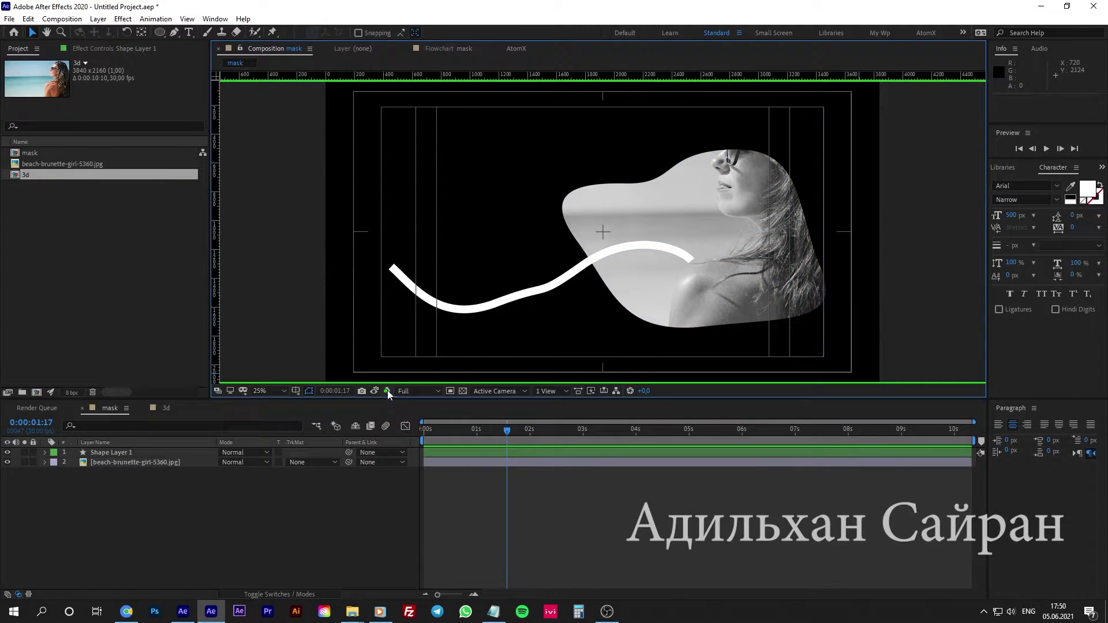
pyautogui.click(387, 391)
pyautogui.click(417, 453)
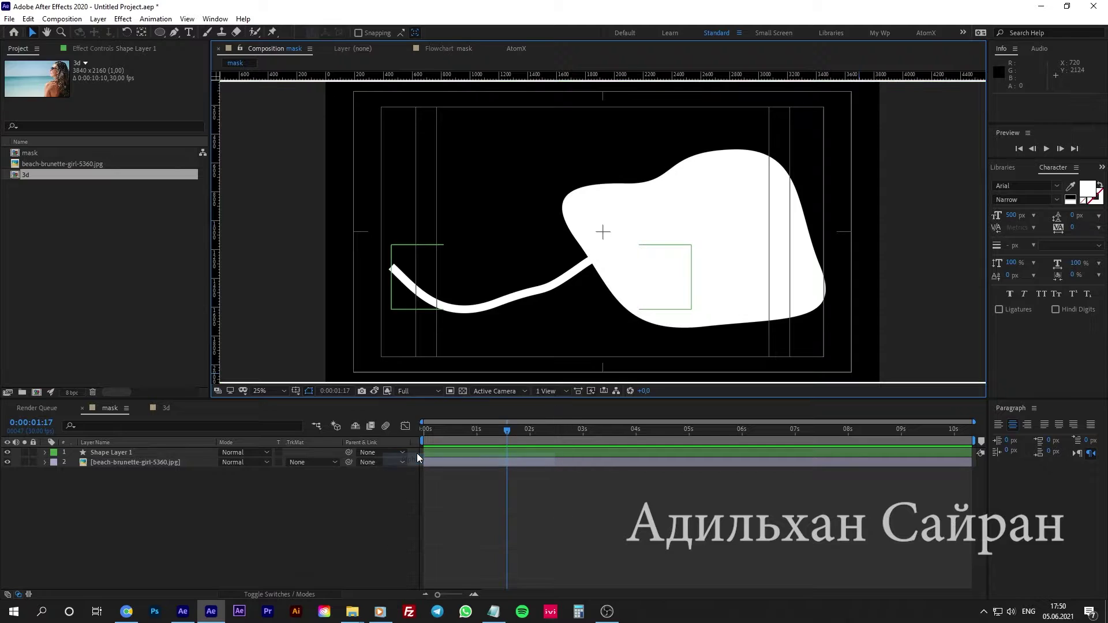
pyautogui.hotkey('alt', '4')
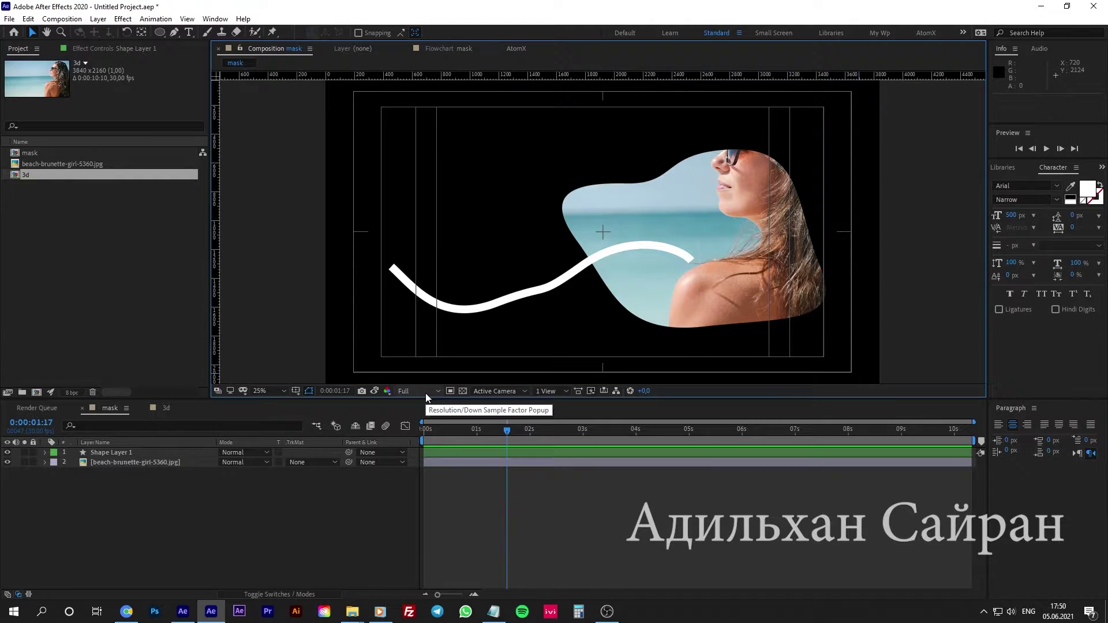
pyautogui.click(424, 393)
pyautogui.click(449, 438)
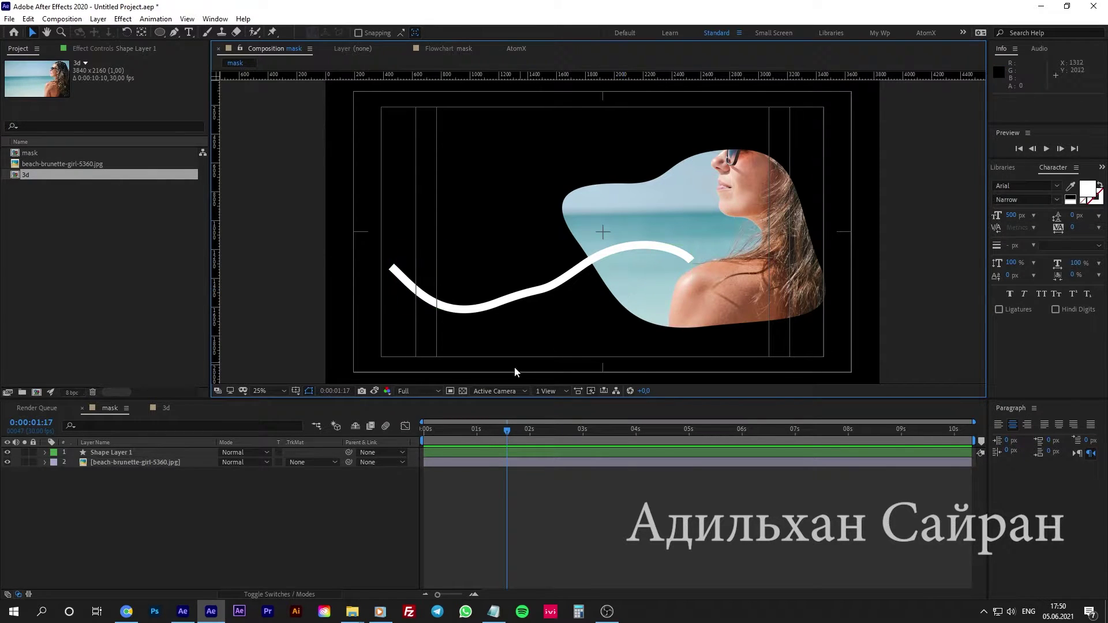
pyautogui.click(427, 393)
pyautogui.click(428, 435)
pyautogui.click(423, 390)
pyautogui.click(428, 442)
pyautogui.click(416, 389)
pyautogui.click(427, 451)
pyautogui.click(423, 387)
pyautogui.click(424, 390)
pyautogui.click(425, 390)
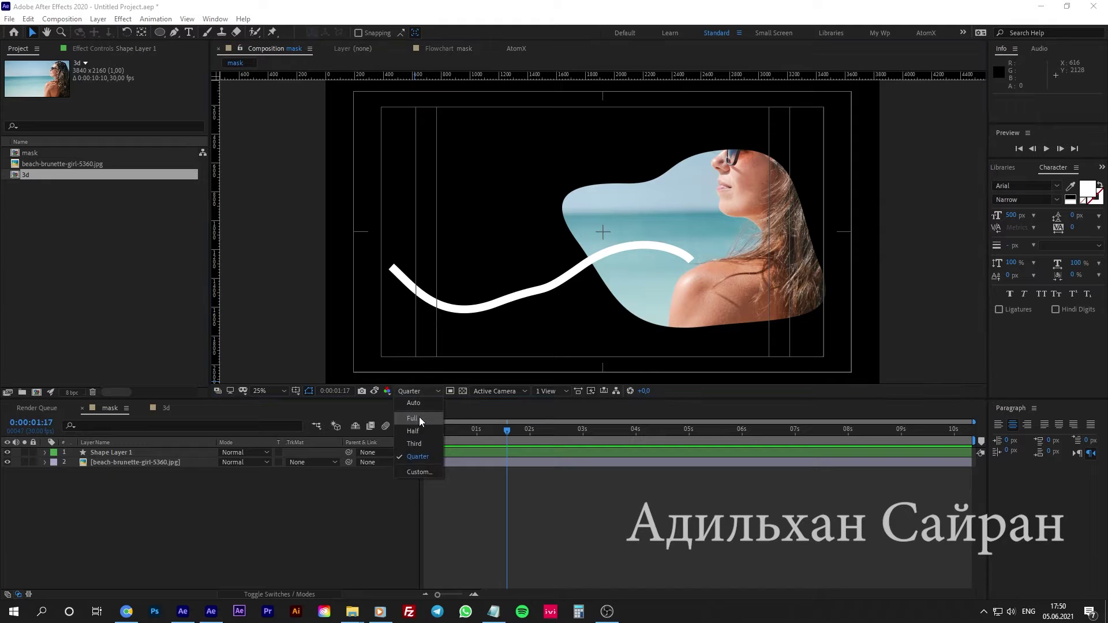
pyautogui.click(418, 417)
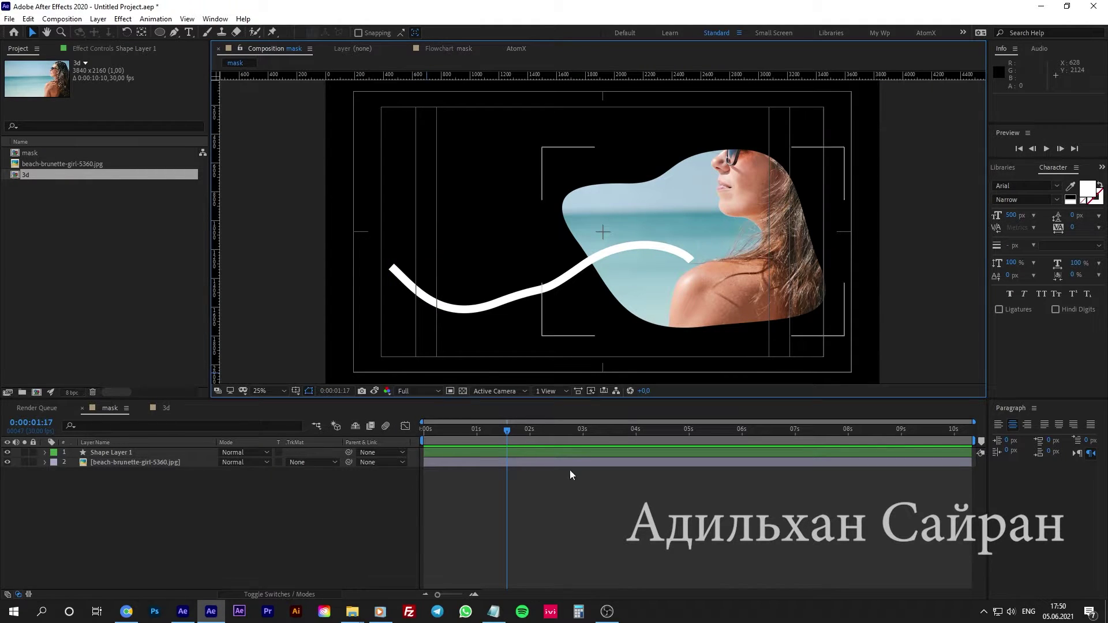
pyautogui.click(649, 498)
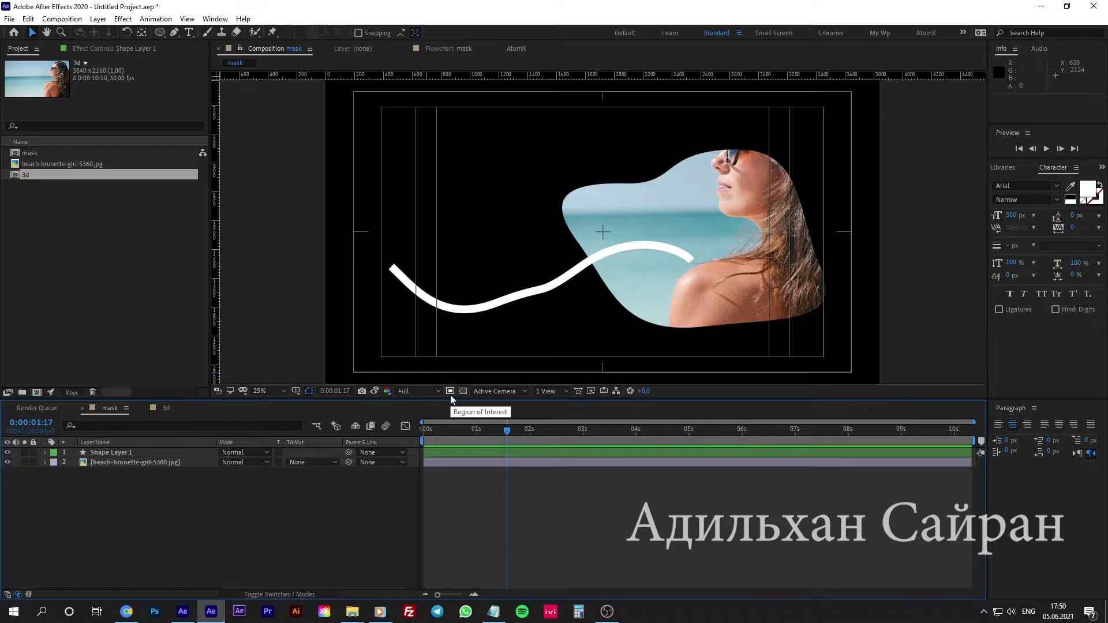
pyautogui.click(450, 391)
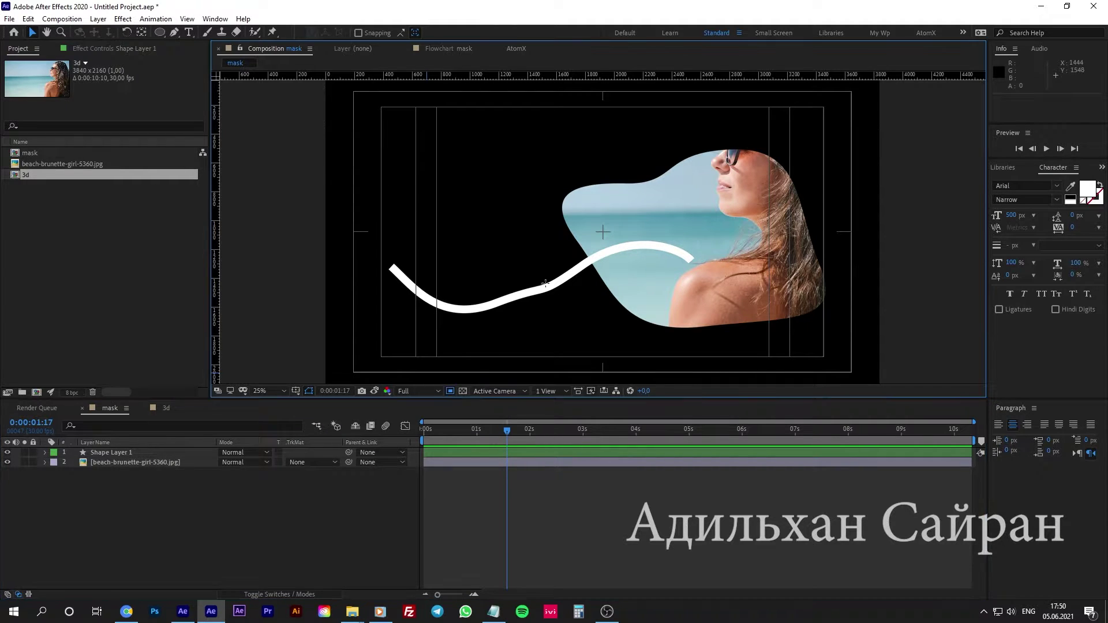
pyautogui.moveTo(557, 360)
pyautogui.mouseDown()
pyautogui.moveTo(615, 331)
pyautogui.moveTo(845, 137)
pyautogui.mouseUp()
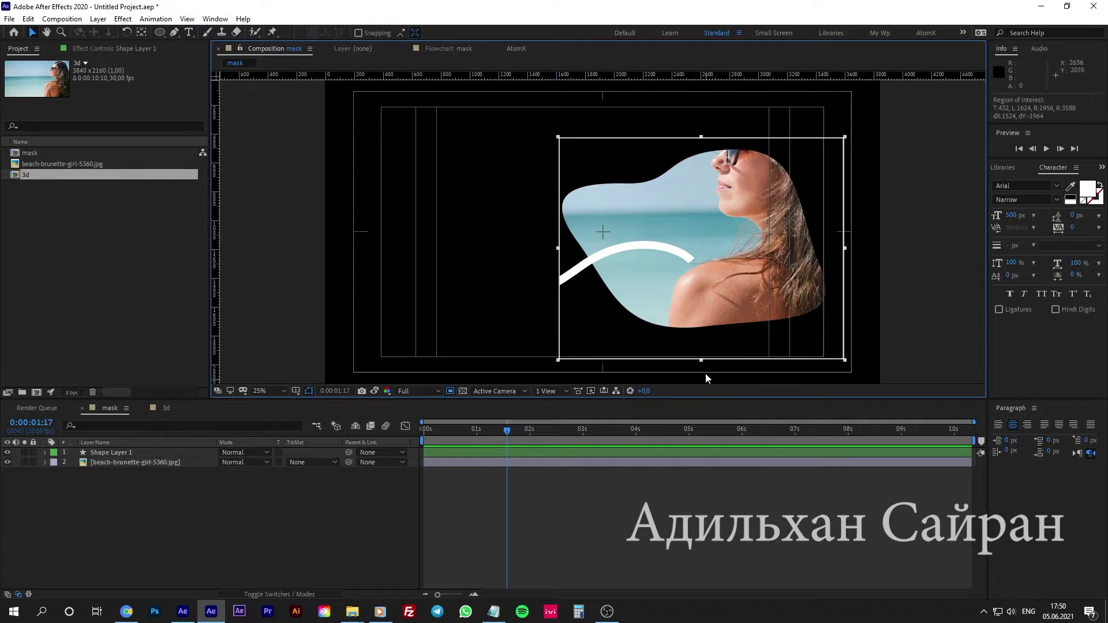
pyautogui.moveTo(701, 362); pyautogui.dragTo(701, 344)
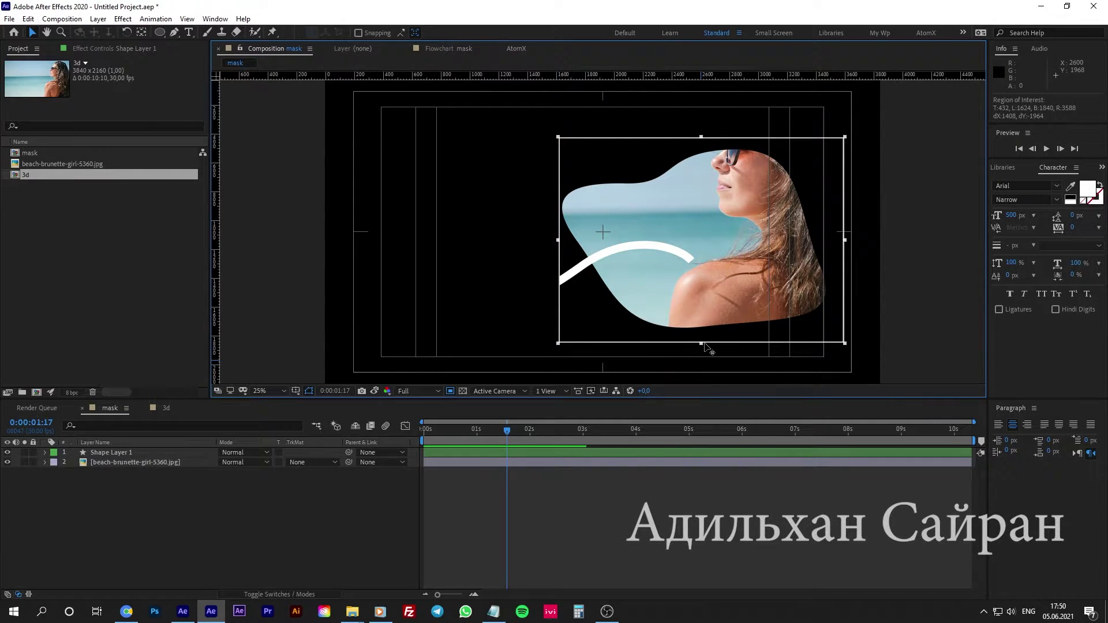
pyautogui.click(61, 18)
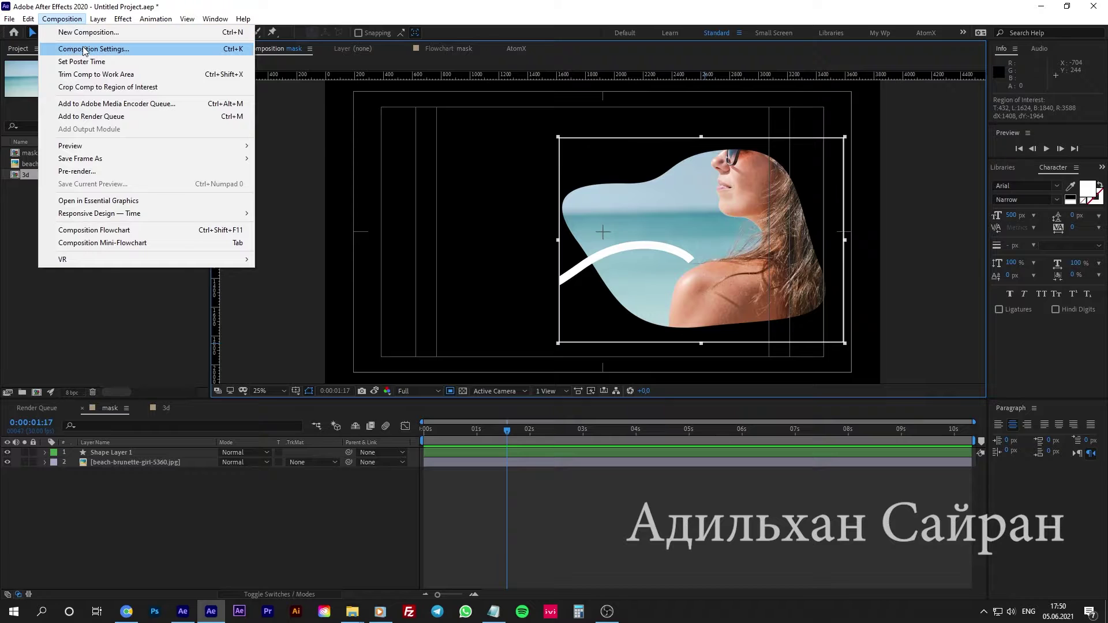
pyautogui.click(122, 87)
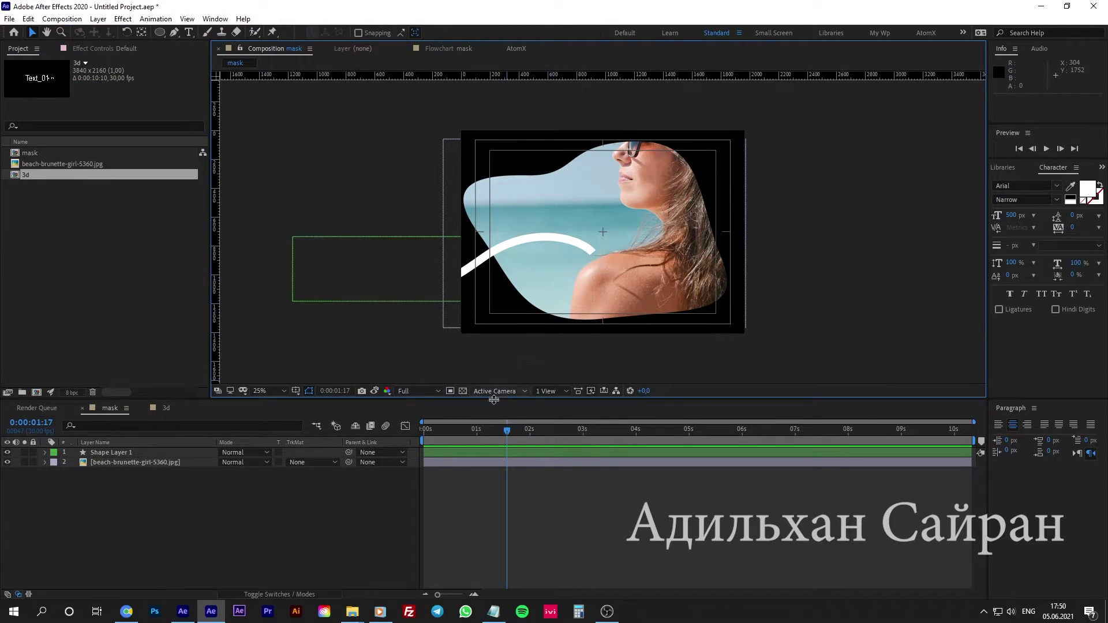
pyautogui.hotkey('ctrl', 'z')
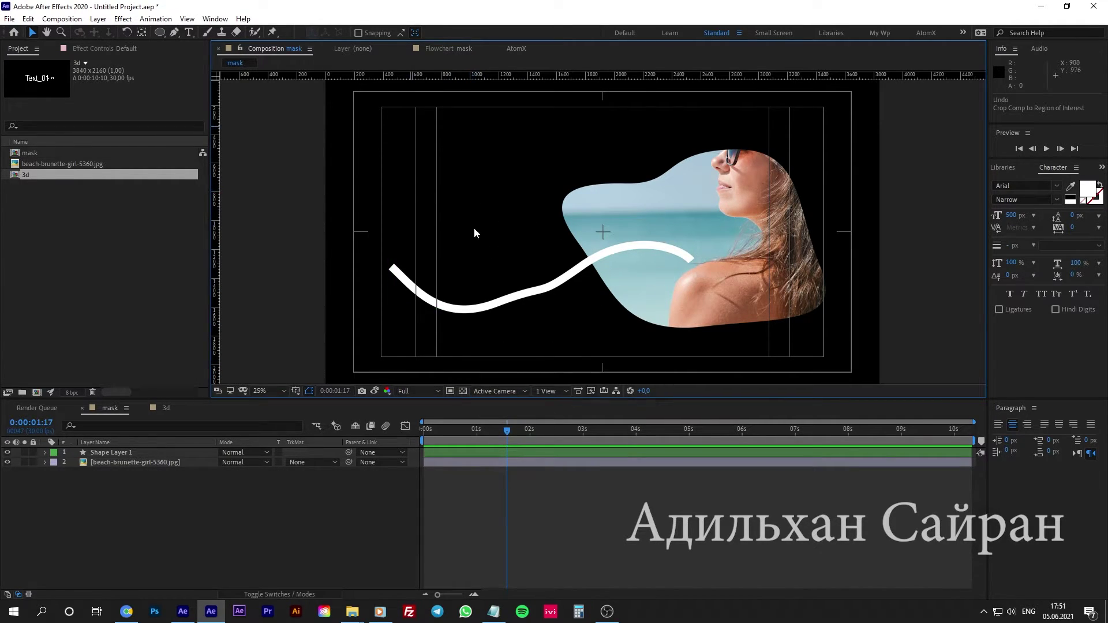
# Turn on the transparency grid and add a Black Solid 1 layer moved to the bottom
pyautogui.click(468, 390)
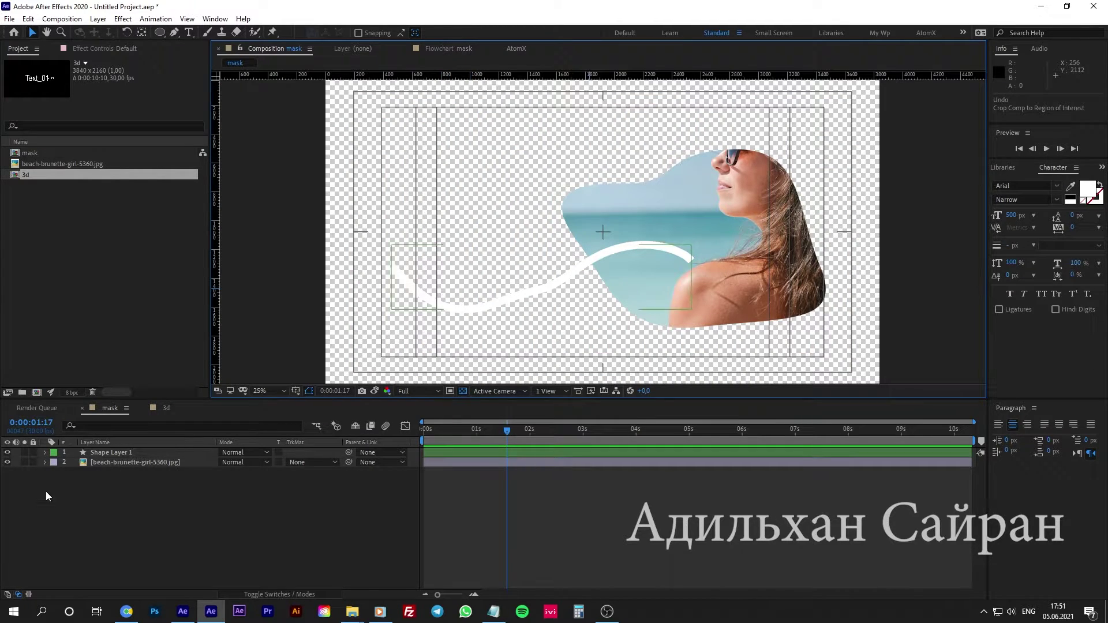
pyautogui.rightClick(132, 534)
pyautogui.moveTo(173, 409)
pyautogui.click(301, 438)
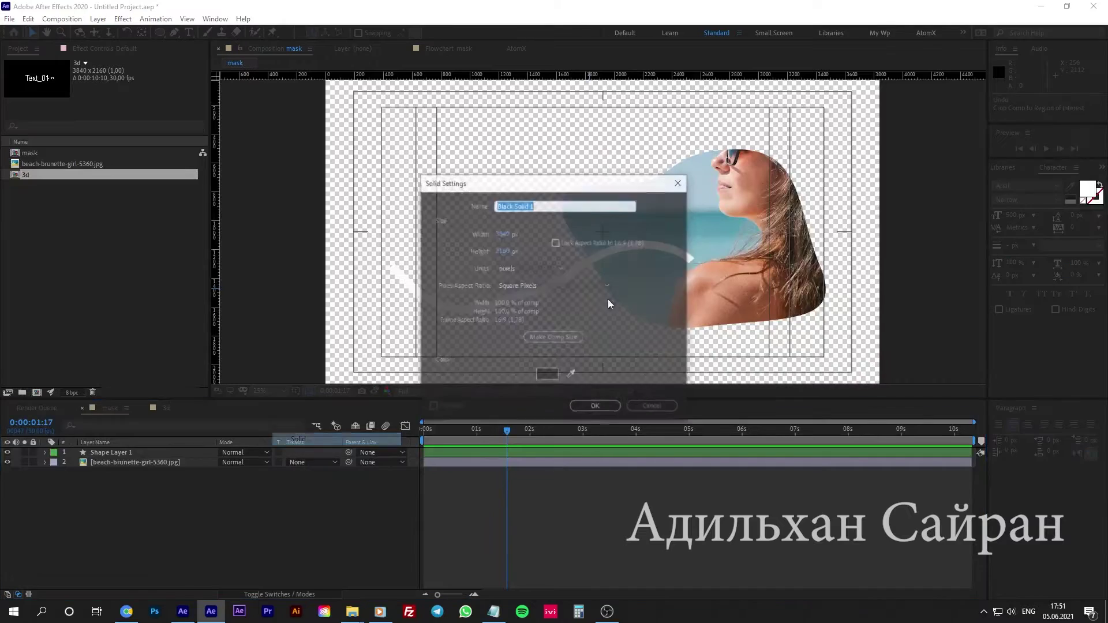
pyautogui.click(598, 405)
pyautogui.moveTo(159, 456); pyautogui.dragTo(168, 478)
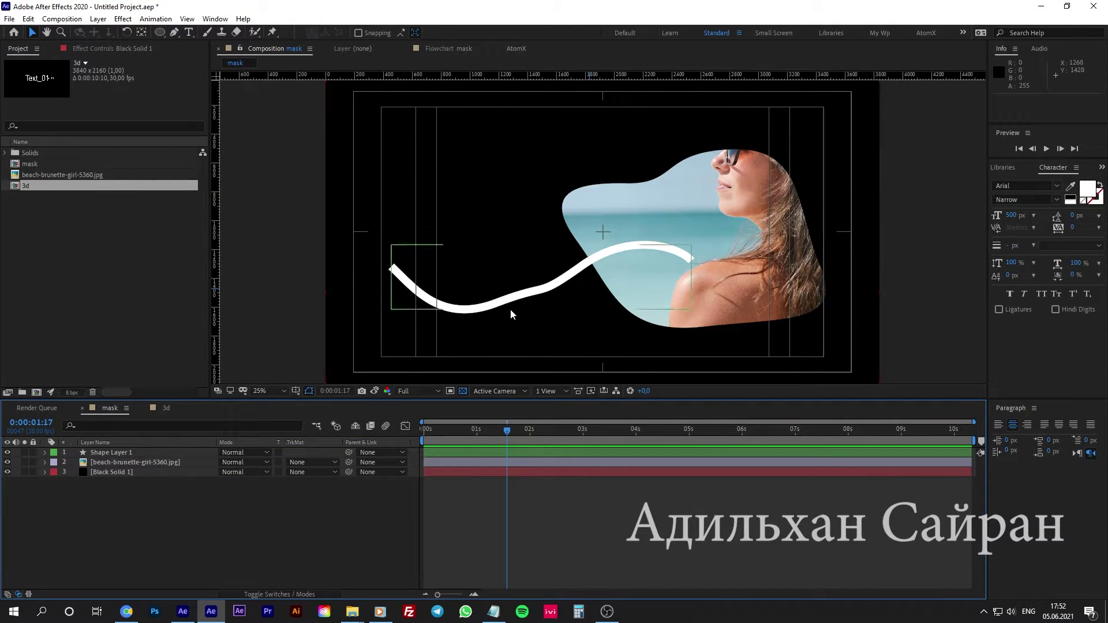
# Delete the Black Solid 1 layer and toggle the transparency checkerboard again
pyautogui.click(467, 389)
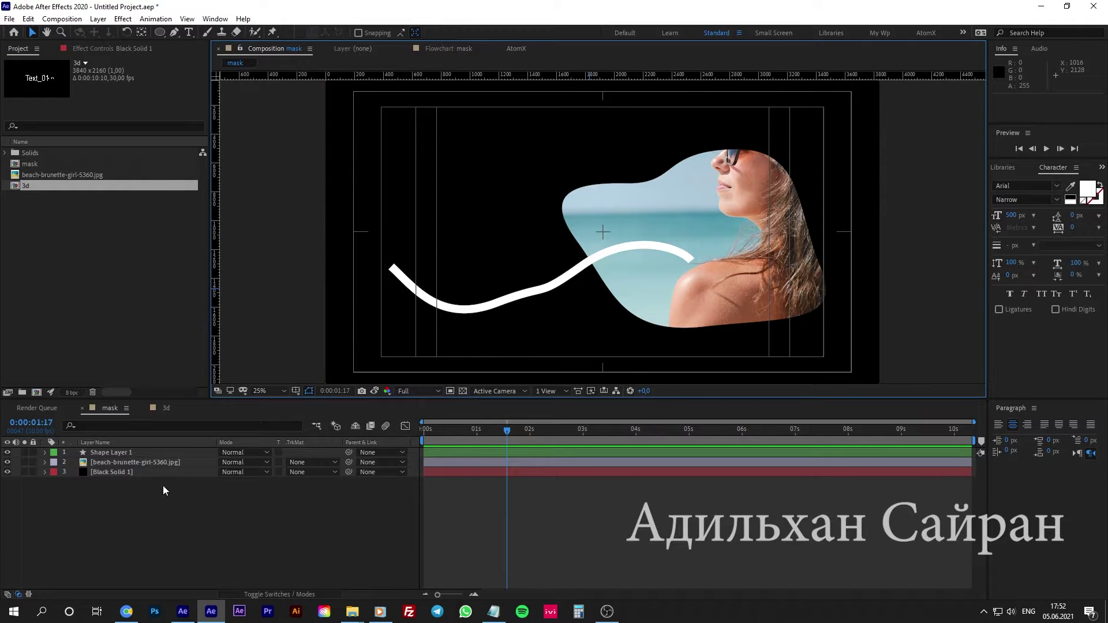
pyautogui.click(134, 477)
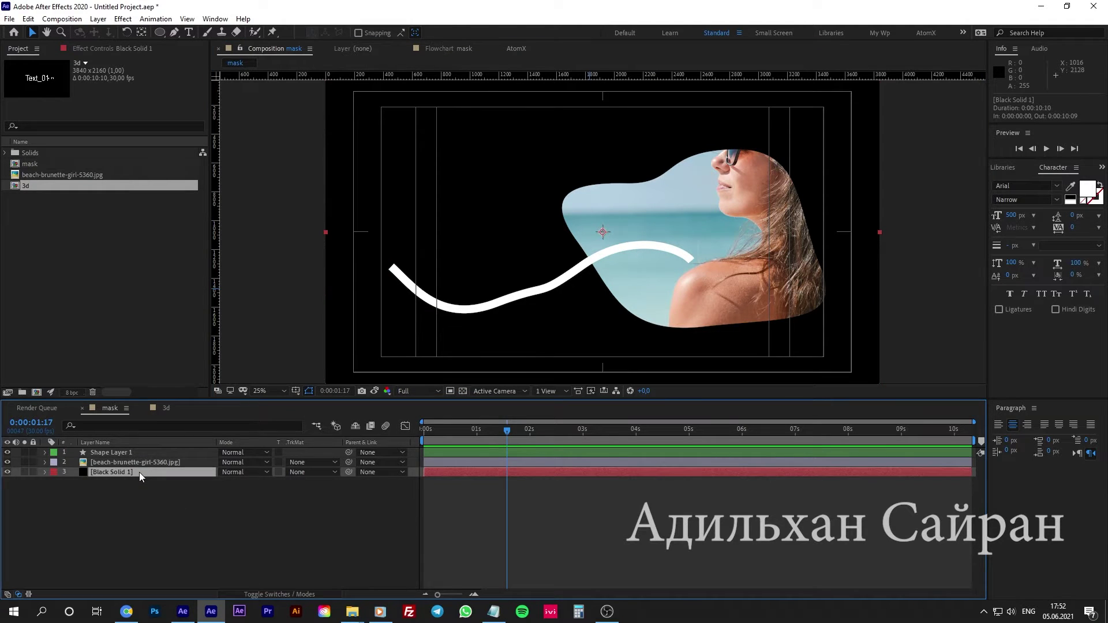
pyautogui.press('Delete')
pyautogui.click(462, 391)
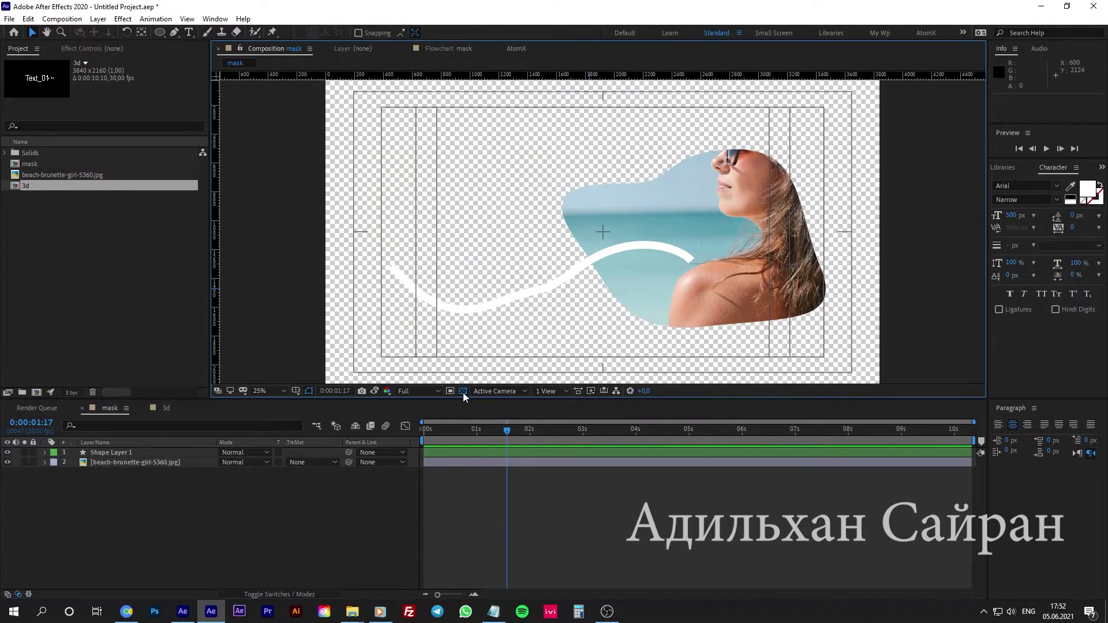
pyautogui.click(463, 392)
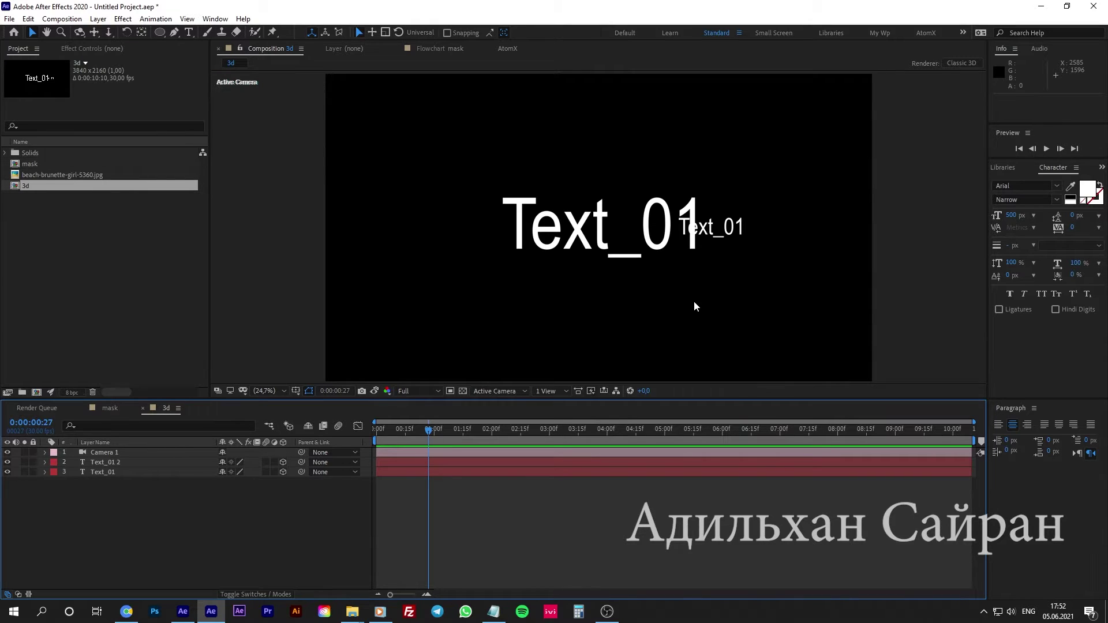
# Switch the 3D view from Active Camera to Front, then to Top
pyautogui.click(495, 391)
pyautogui.click(506, 349)
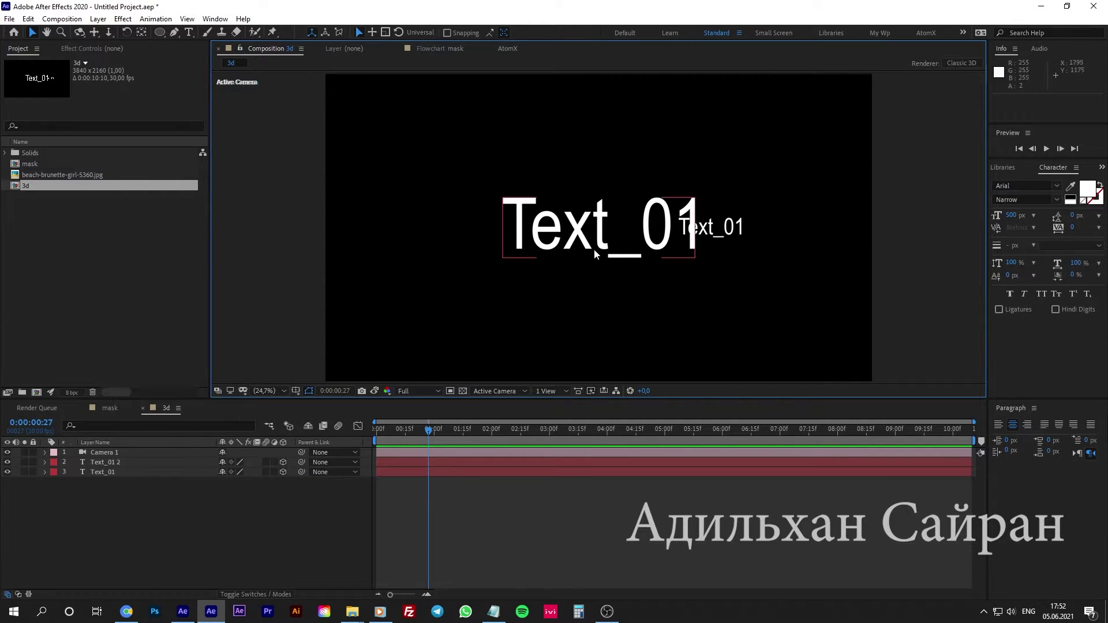
pyautogui.click(493, 391)
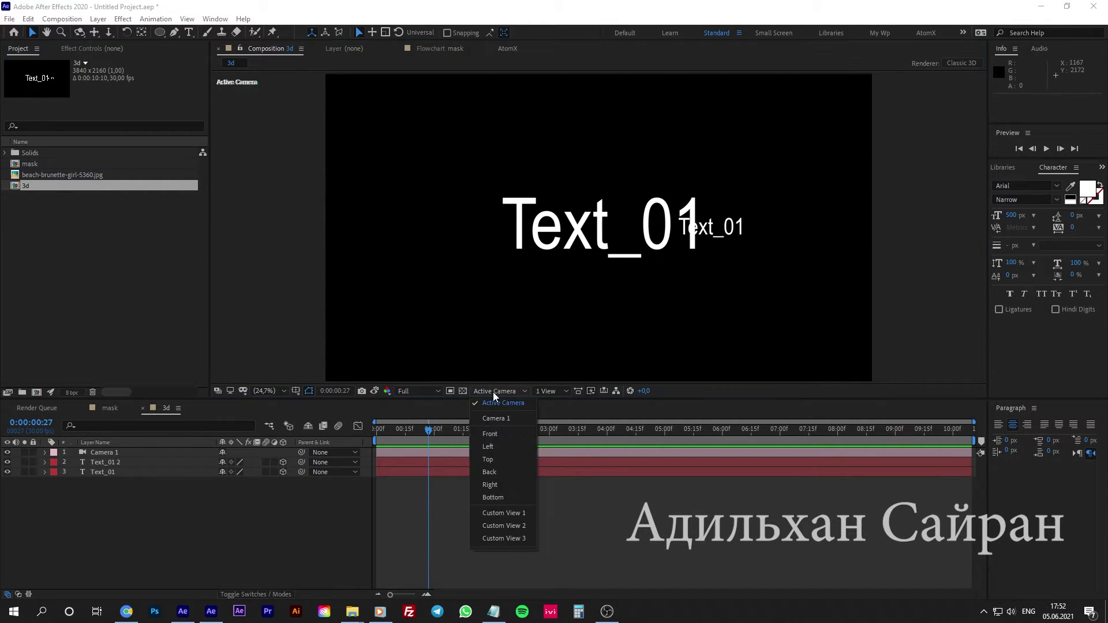
pyautogui.click(510, 435)
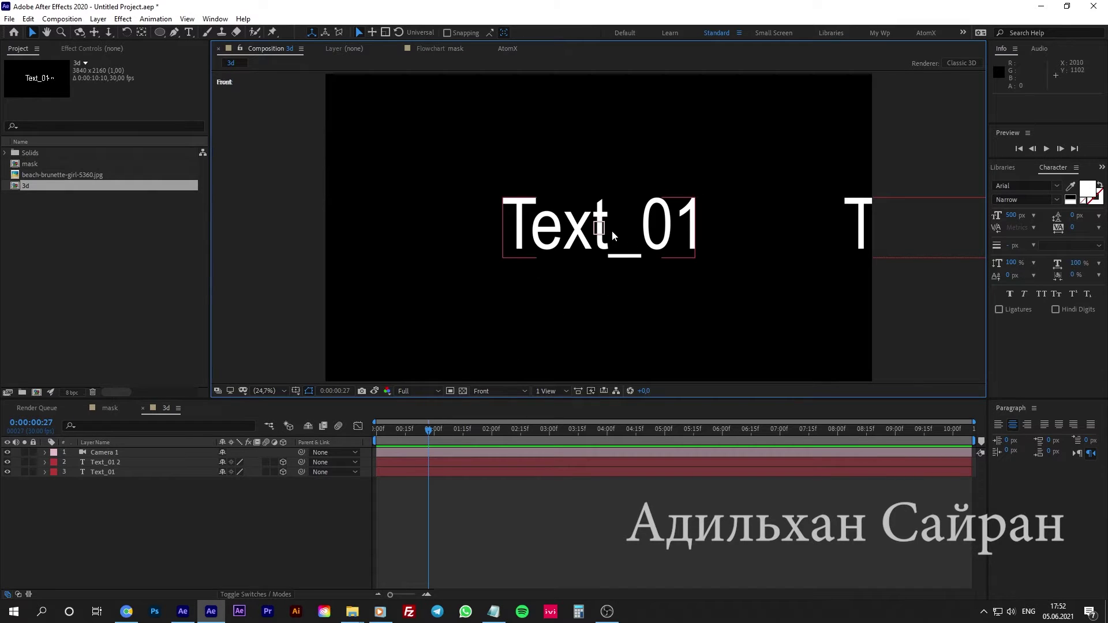
pyautogui.click(495, 390)
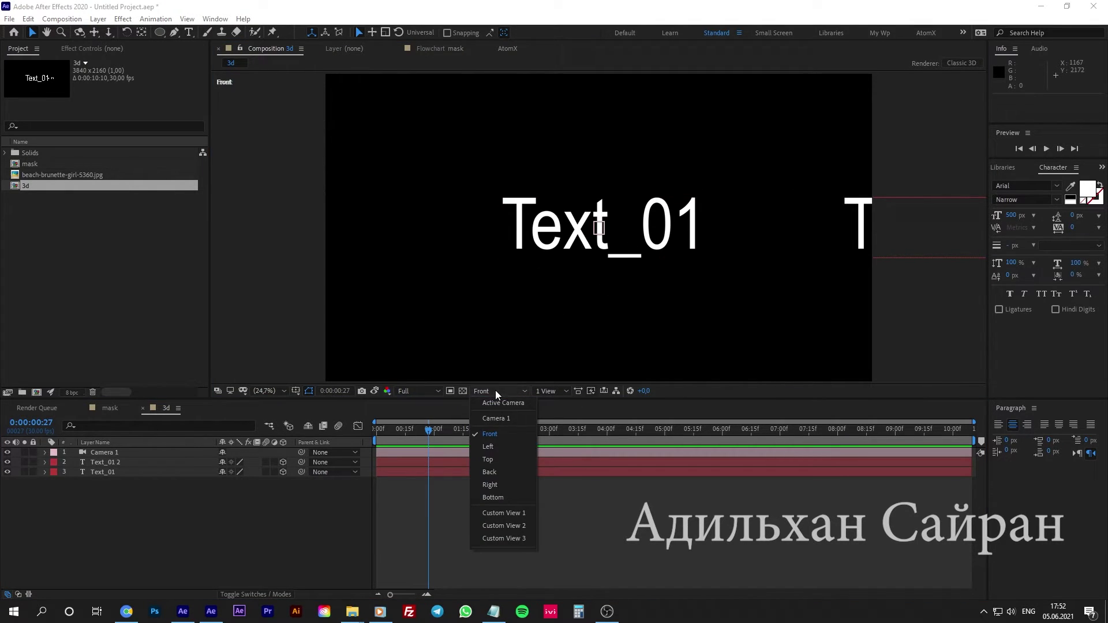
pyautogui.click(495, 460)
# Zoom out of the Top view and select the Text_01 layer
pyautogui.scroll(-2, 593, 277)
pyautogui.scroll(-1, 593, 277)
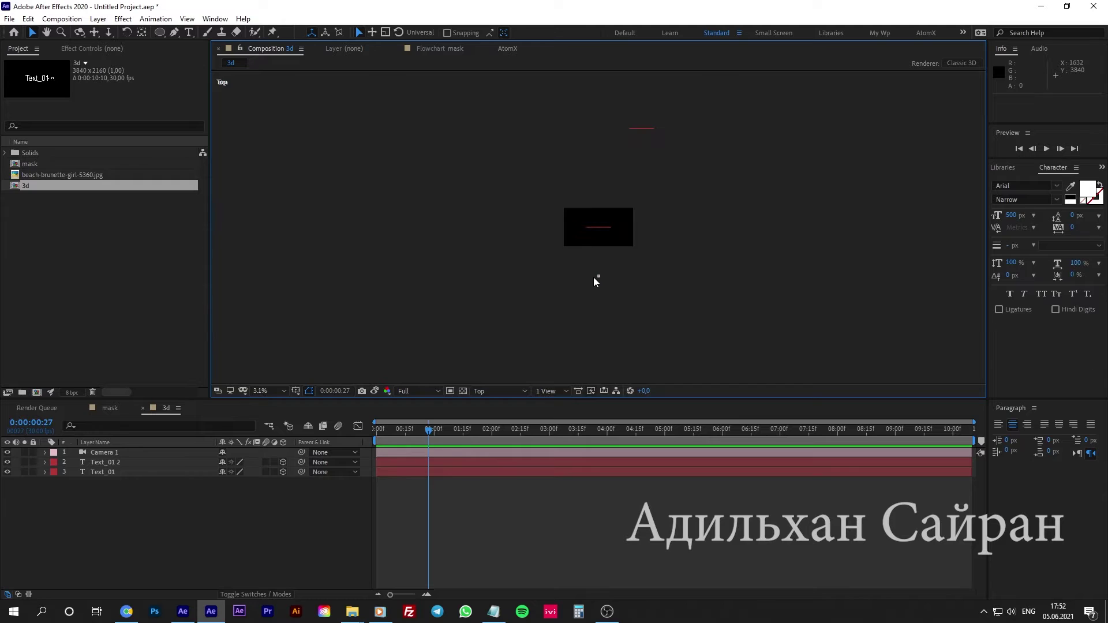
pyautogui.click(600, 247)
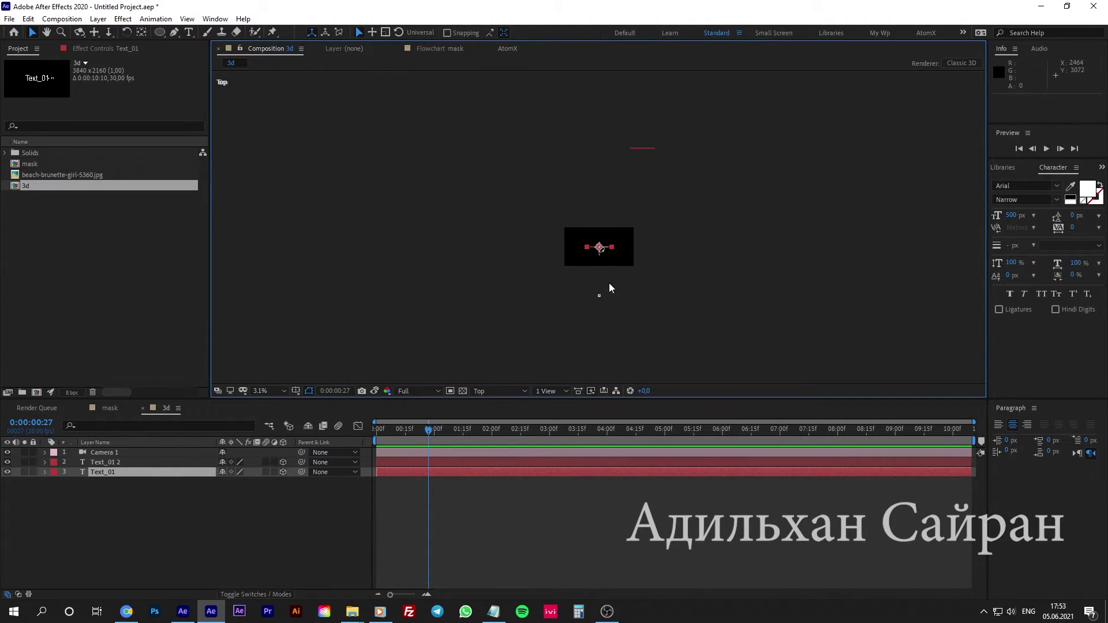
pyautogui.scroll(1, 628, 229)
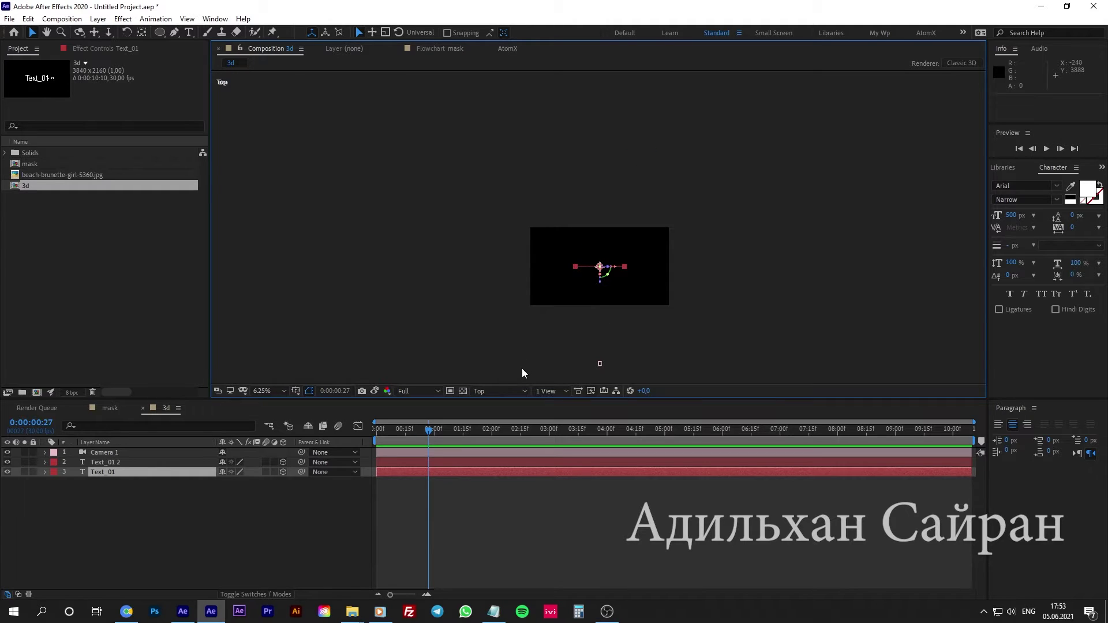
pyautogui.click(510, 390)
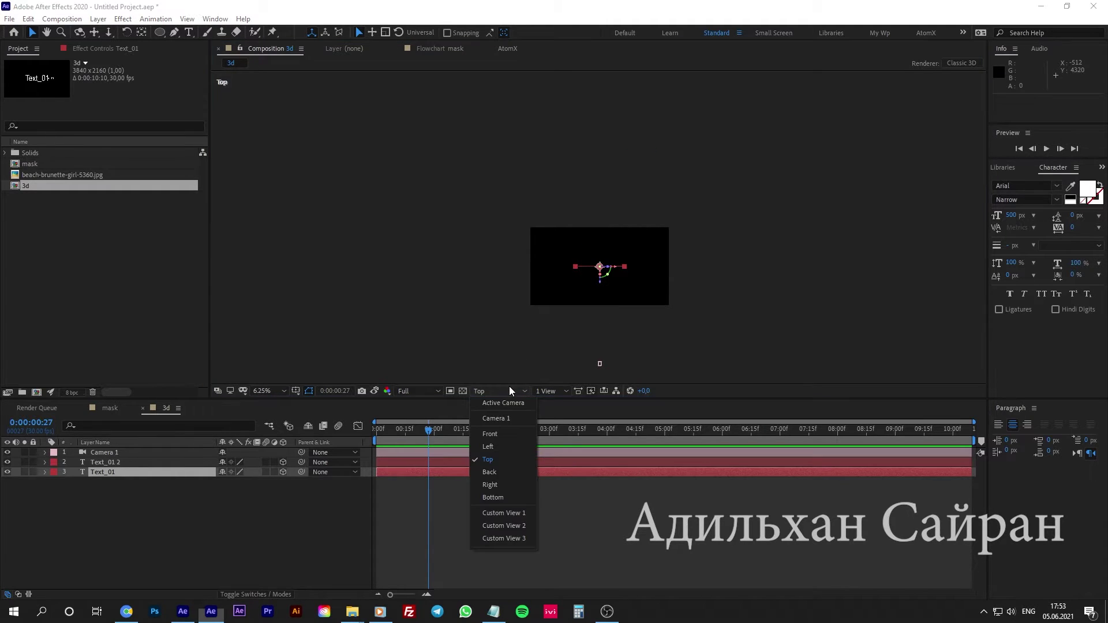
# Switch to Custom View 1 and orbit it around the text with the Unified Camera tool
pyautogui.click(515, 510)
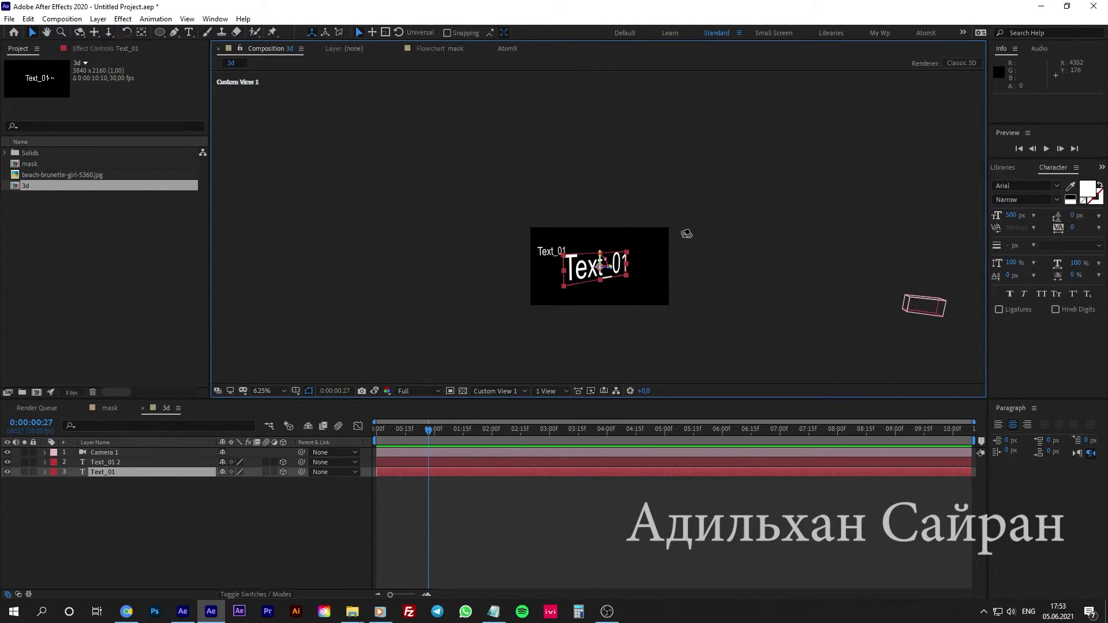
pyautogui.press('c')
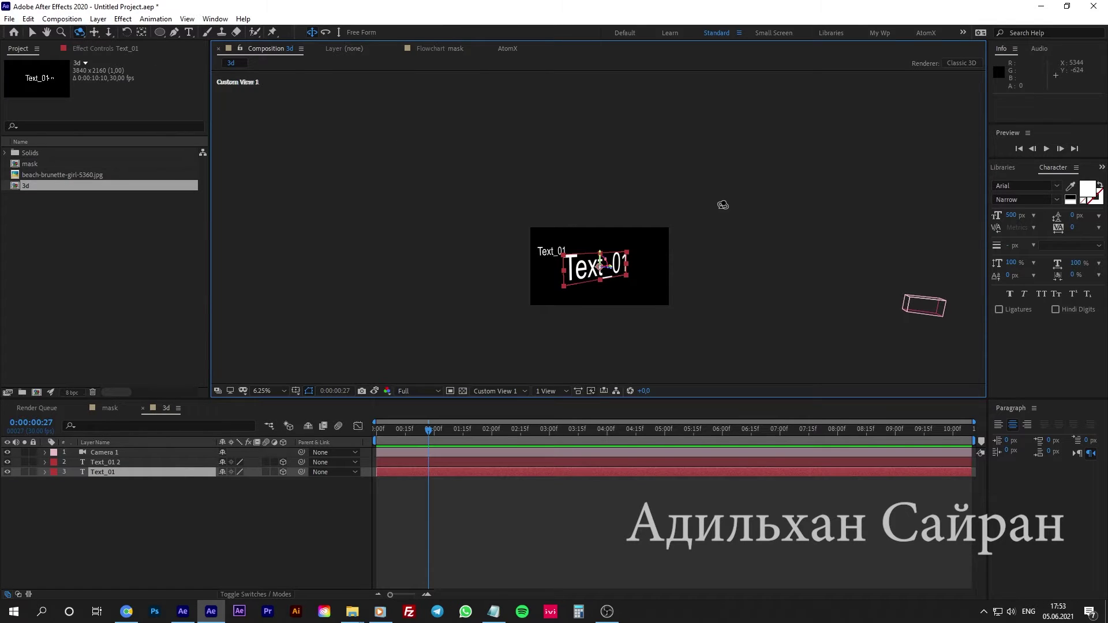
pyautogui.moveTo(720, 205); pyautogui.dragTo(719, 207)
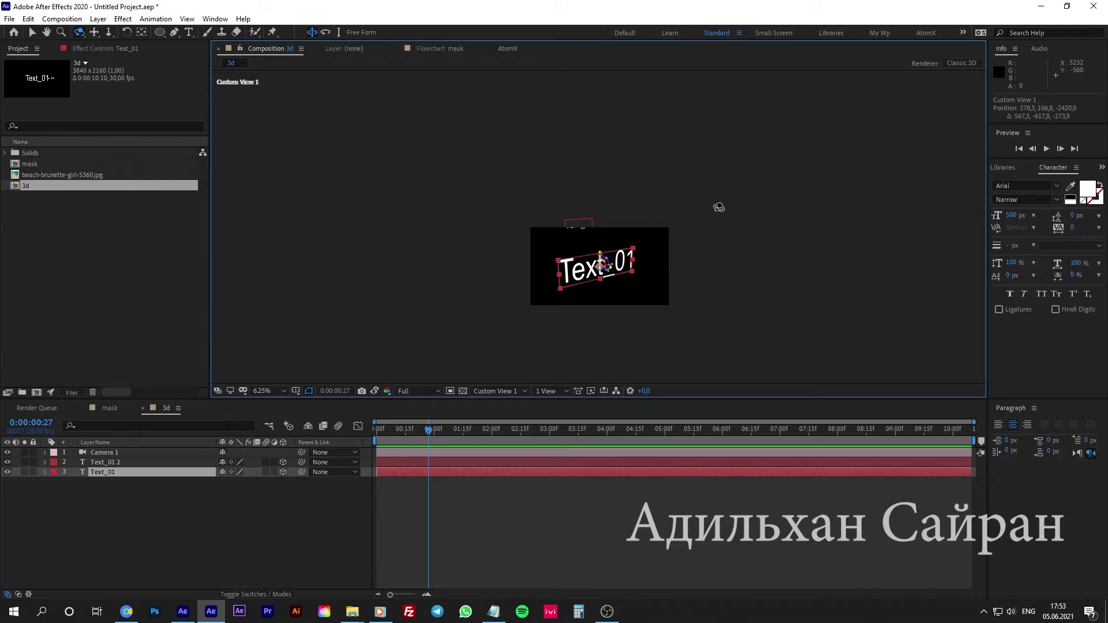
pyautogui.moveTo(719, 207)
pyautogui.mouseDown()
pyautogui.moveTo(703, 215)
pyautogui.moveTo(714, 208)
pyautogui.mouseUp()
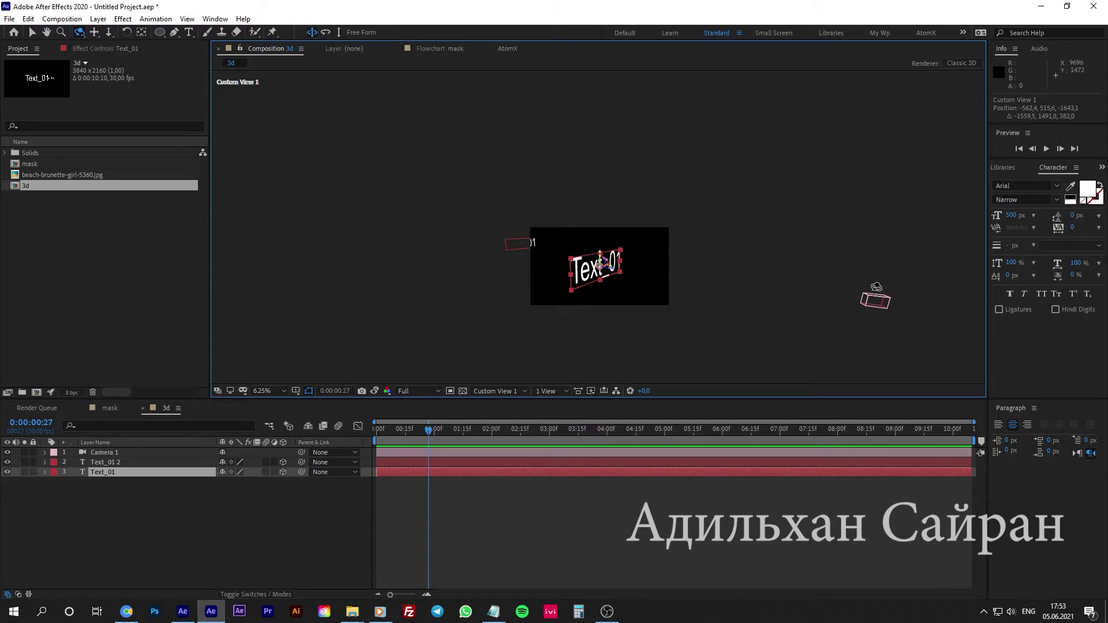
# Return to the Active Camera view, undo a camera orbit, and pan to centre the text
pyautogui.click(503, 390)
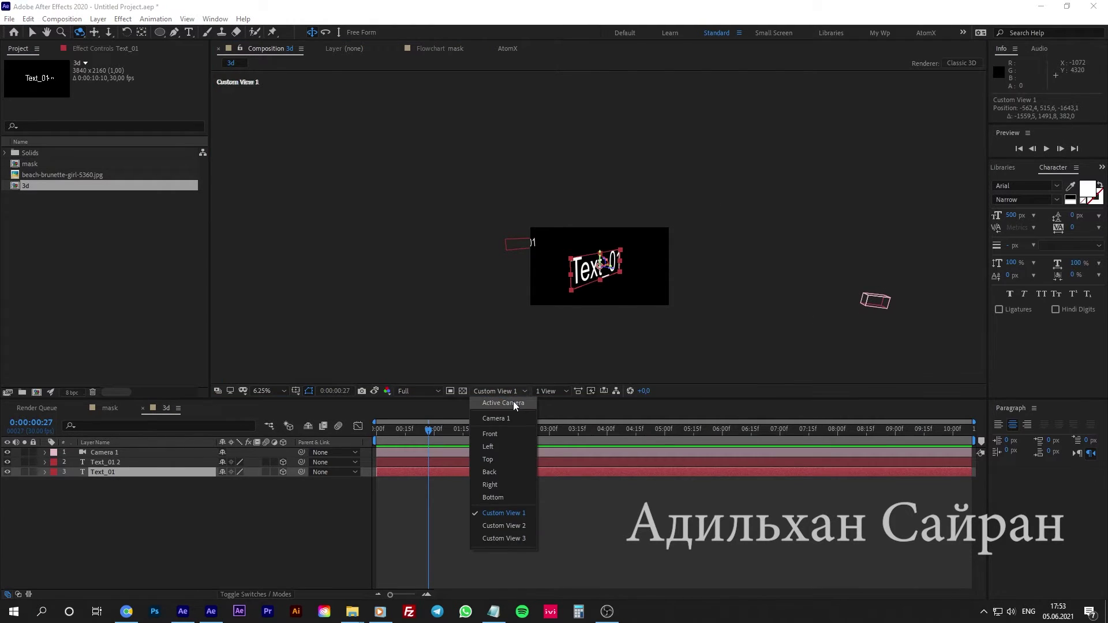
pyautogui.click(514, 420)
pyautogui.press('.')
pyautogui.moveTo(693, 280); pyautogui.dragTo(698, 292)
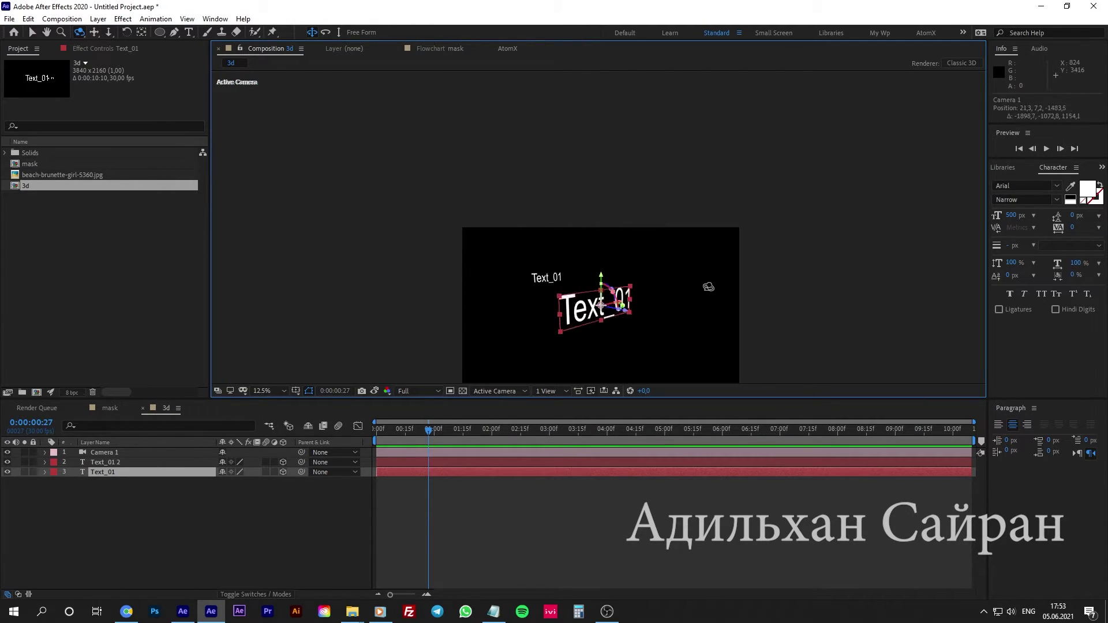
pyautogui.hotkey('ctrl', 'z')
pyautogui.scroll(1, 552, 232)
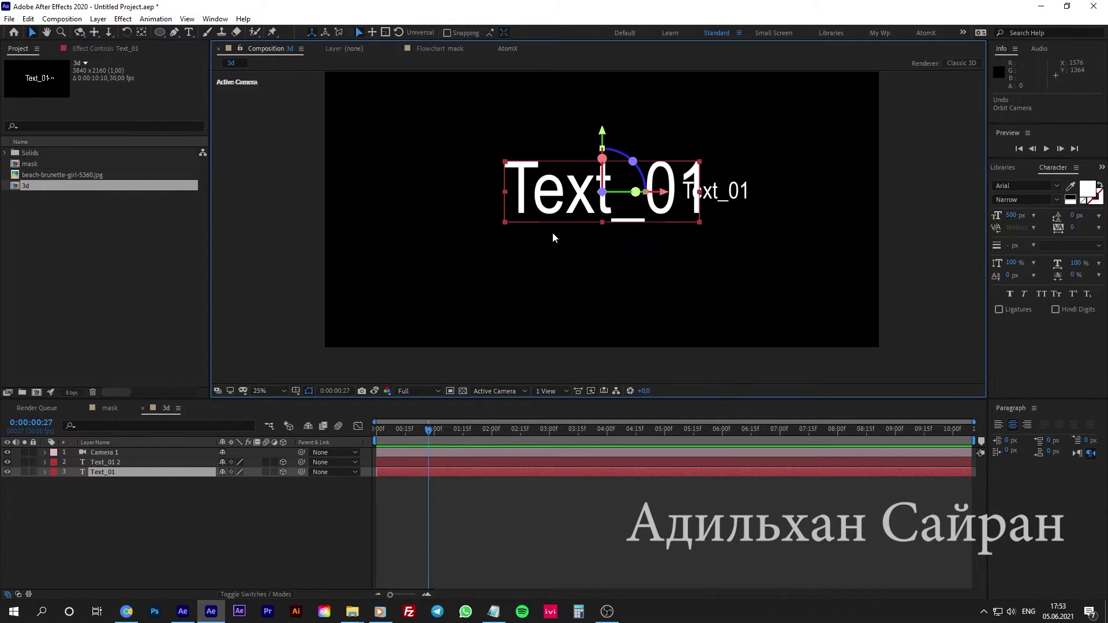
pyautogui.moveTo(552, 232); pyautogui.dragTo(559, 264)
# Split the viewer into 2 Views - Horizontal and set the left view to Top
pyautogui.press('v')
pyautogui.click(563, 389)
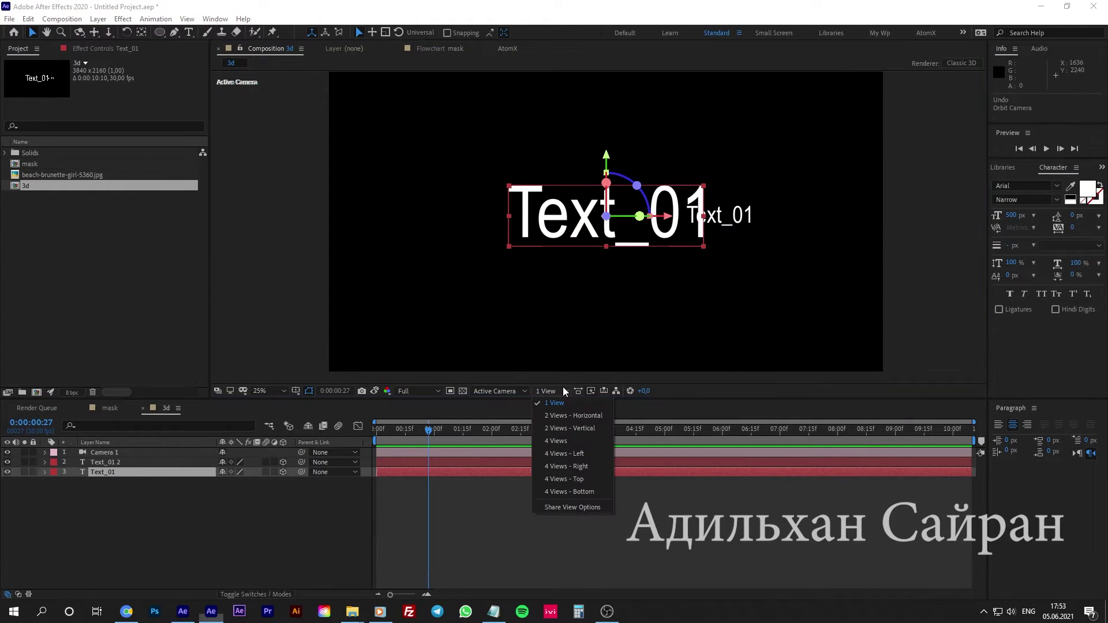
pyautogui.click(565, 416)
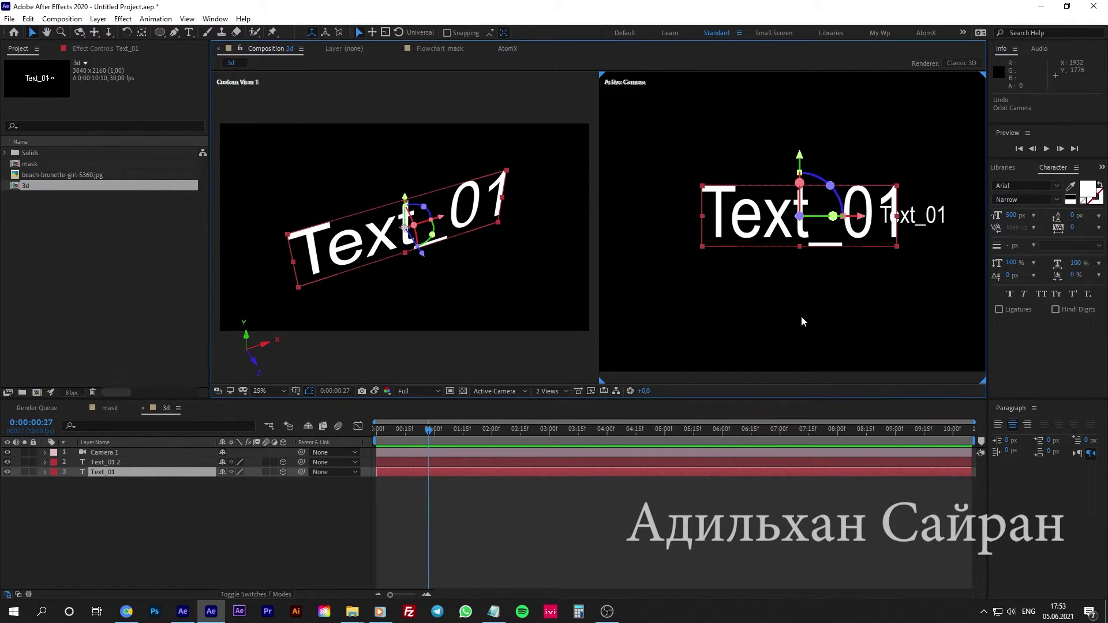
pyautogui.click(427, 285)
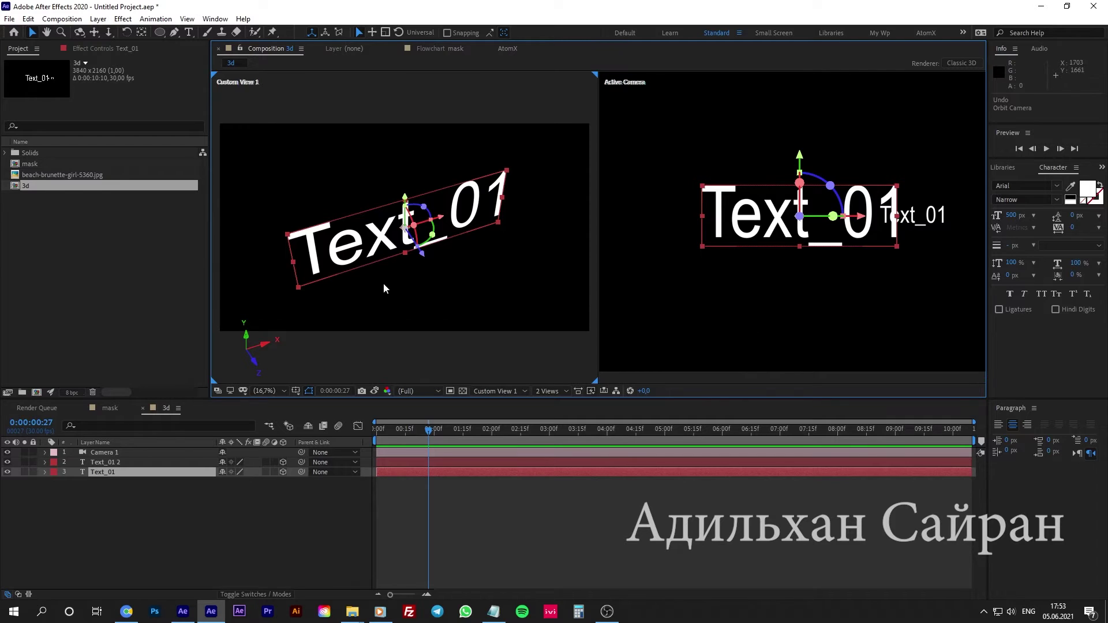
pyautogui.click(496, 391)
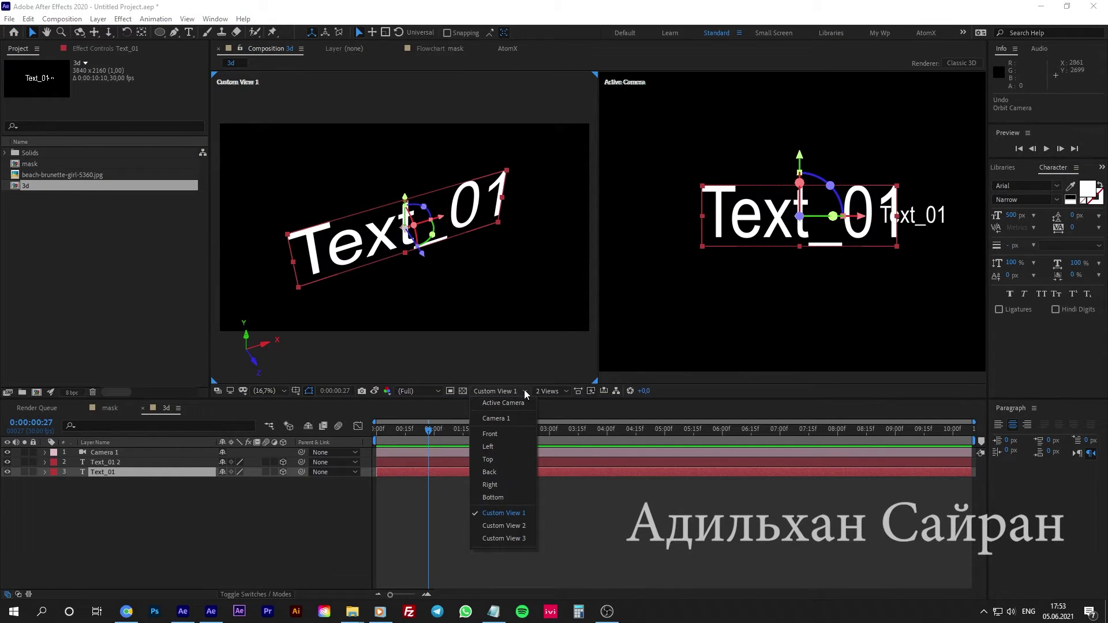
pyautogui.click(517, 434)
pyautogui.click(510, 391)
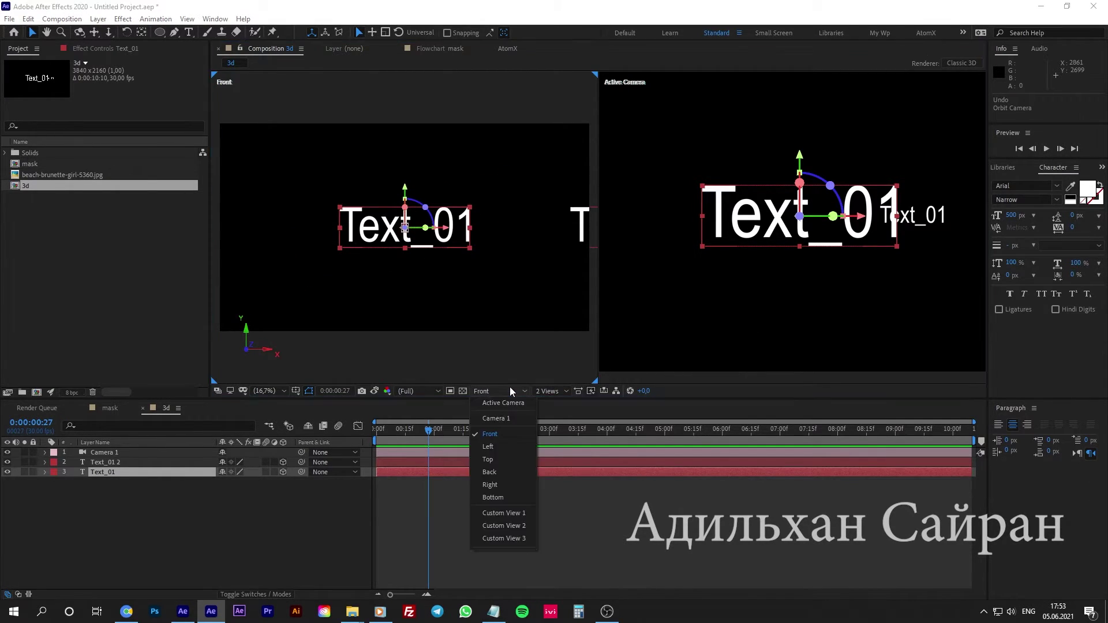
pyautogui.click(500, 458)
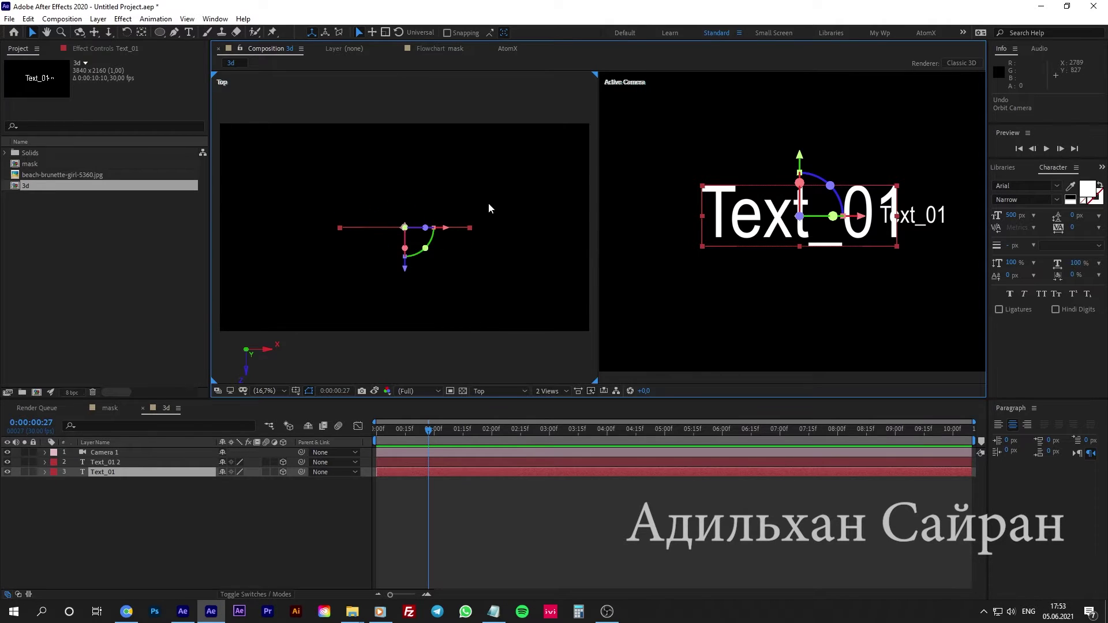
# Move Text_01 2 to position 2376, 1080, 3480 and toggle Camera 1's camera options
pyautogui.scroll(-5, 488, 204)
pyautogui.click(461, 99)
pyautogui.moveTo(462, 123)
pyautogui.mouseDown()
pyautogui.moveTo(460, 152)
pyautogui.moveTo(413, 152)
pyautogui.mouseUp()
pyautogui.scroll(2, 475, 259)
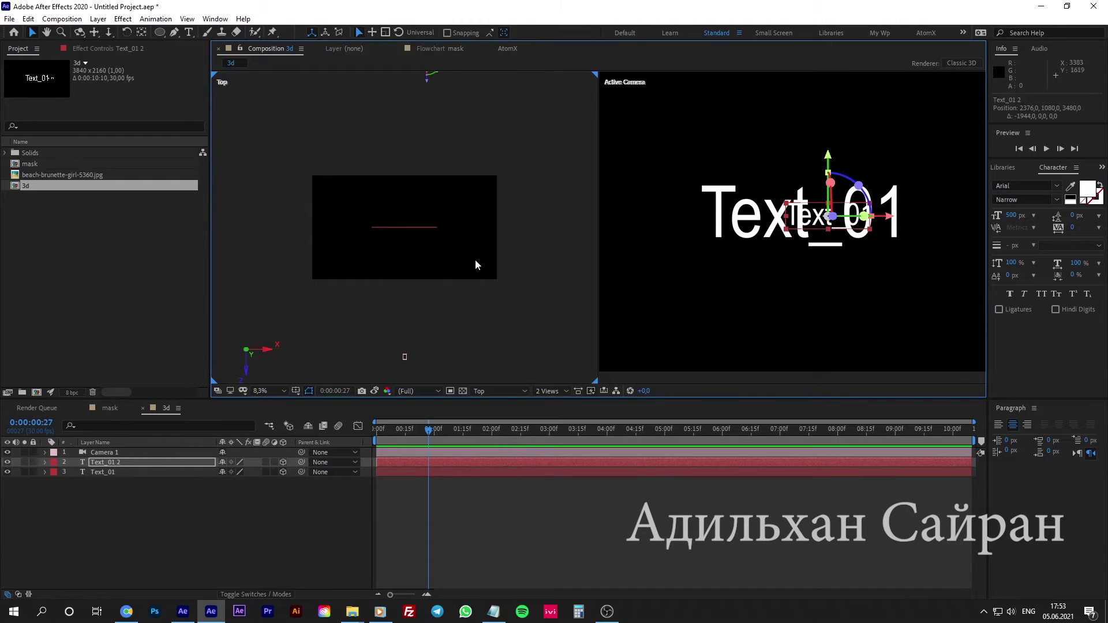
pyautogui.click(104, 451)
pyautogui.press('a')
pyautogui.press('a')
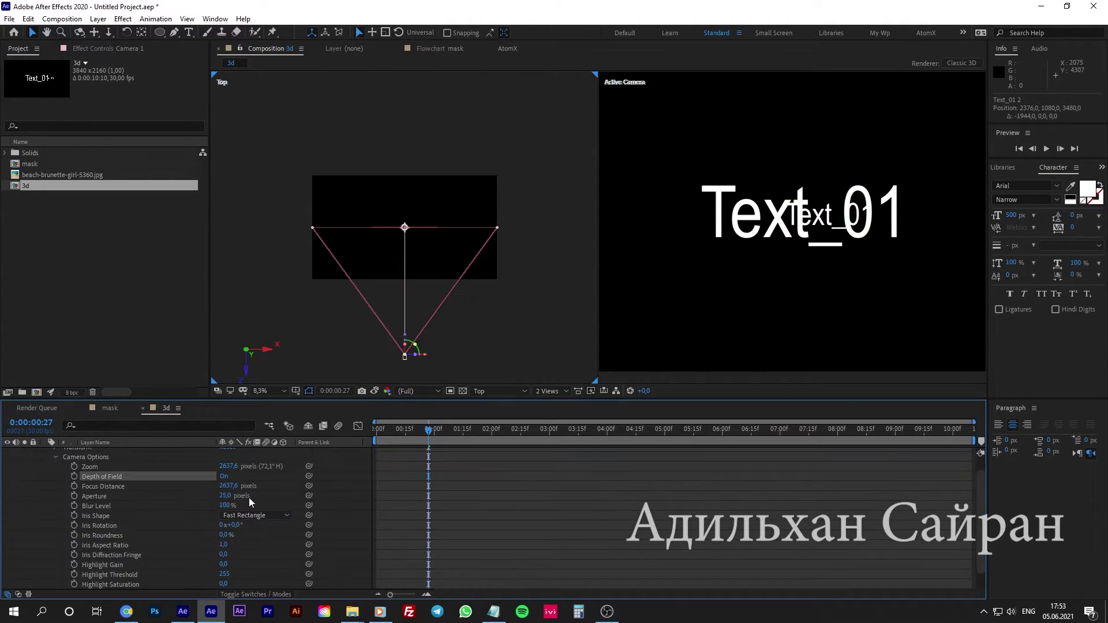
pyautogui.press('a')
pyautogui.press('a')
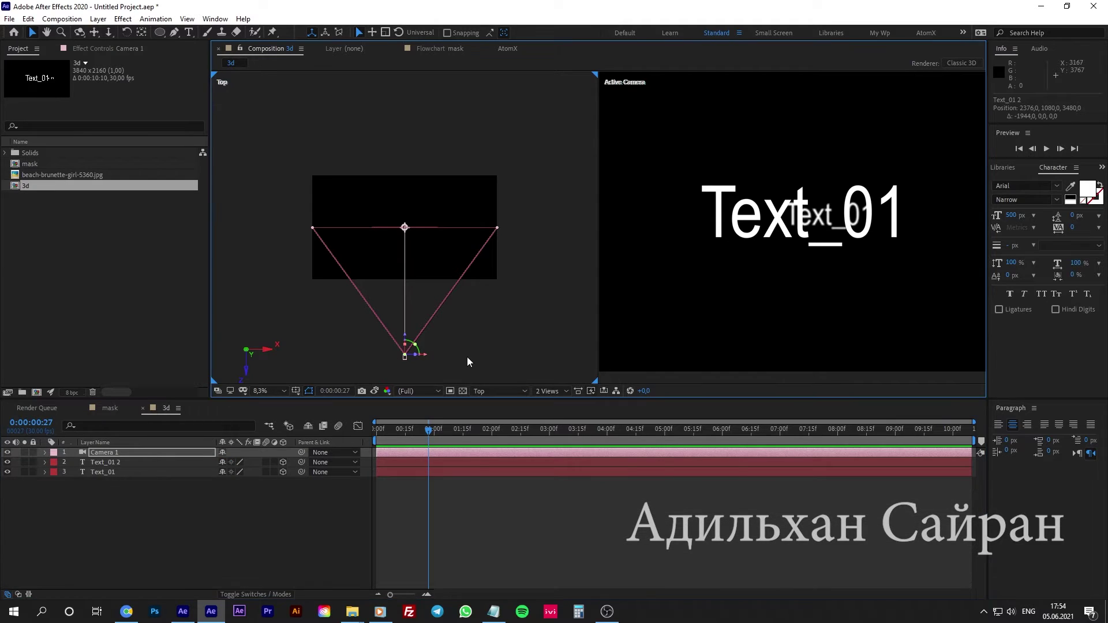
pyautogui.click(561, 392)
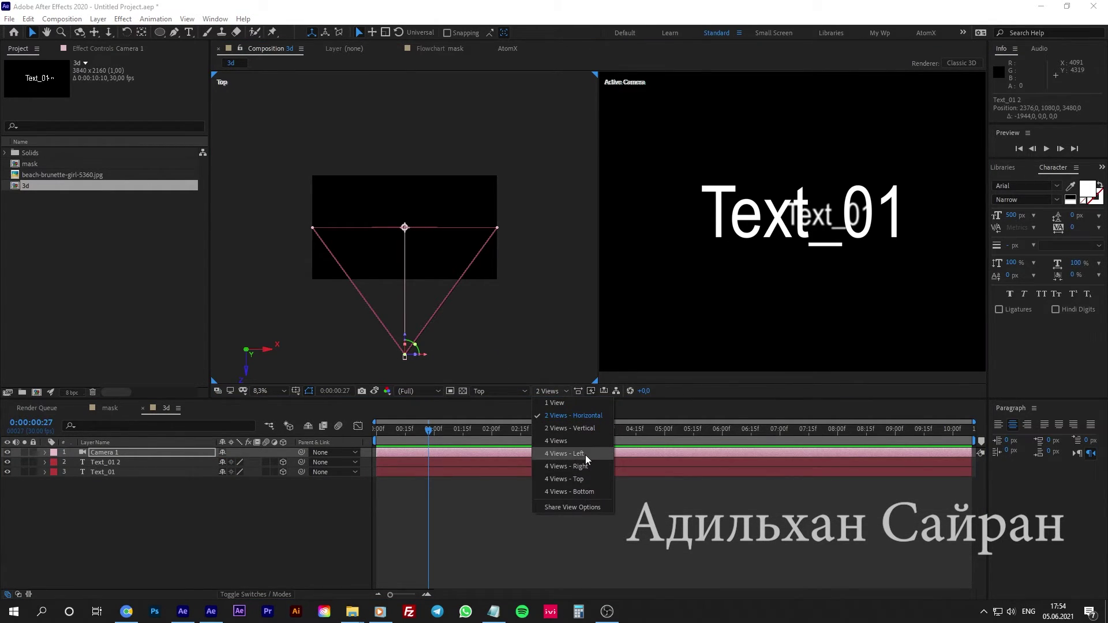
# Split the viewer into 4 Views - Left, then into four equal views
pyautogui.click(585, 455)
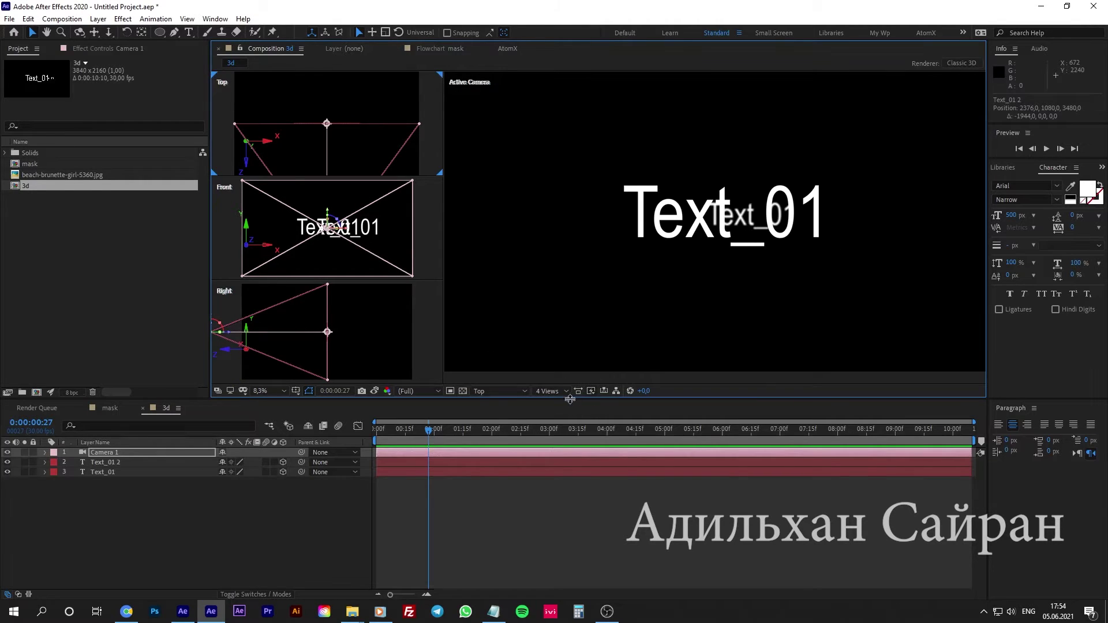
pyautogui.click(566, 392)
pyautogui.click(562, 439)
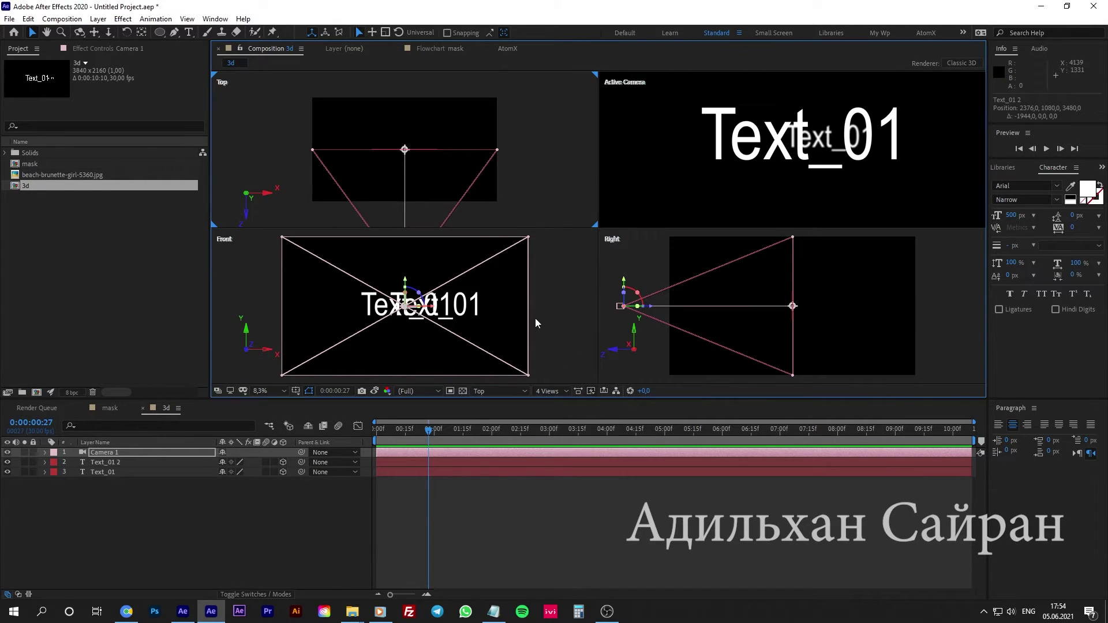
# Switch the front pane to Right view and back to Front, then return to 1 View
pyautogui.click(535, 317)
pyautogui.click(500, 391)
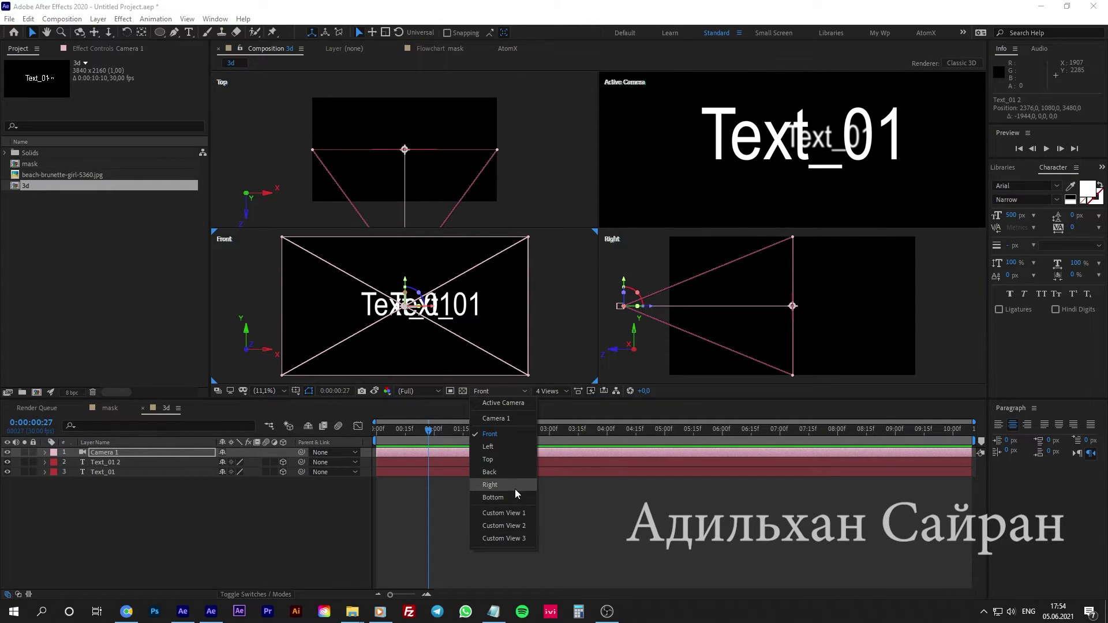
pyautogui.click(515, 487)
pyautogui.click(518, 391)
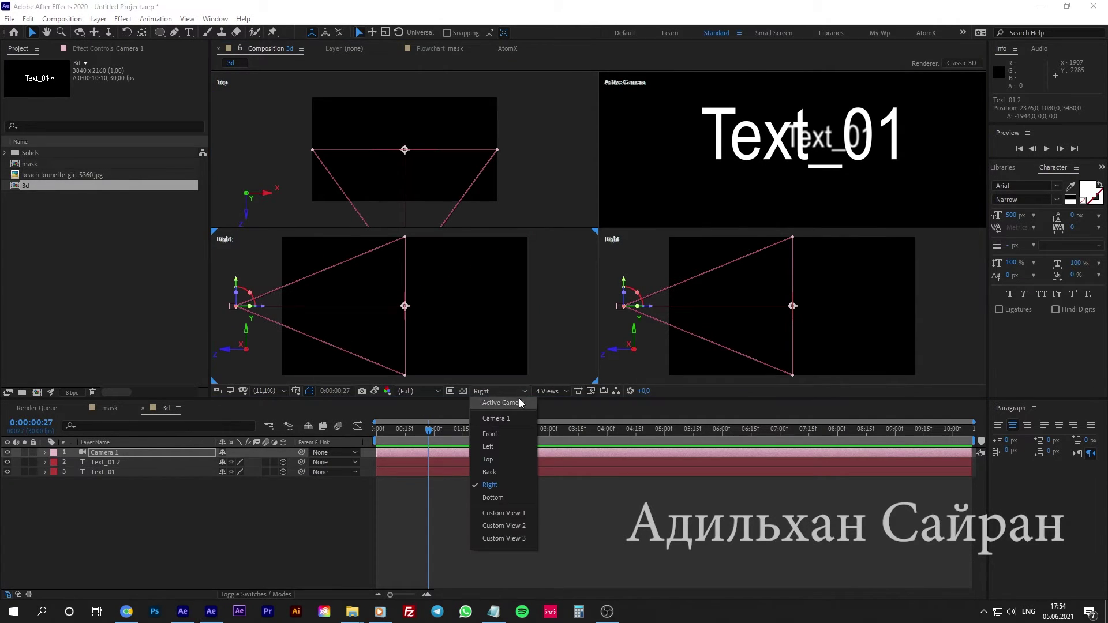
pyautogui.click(508, 432)
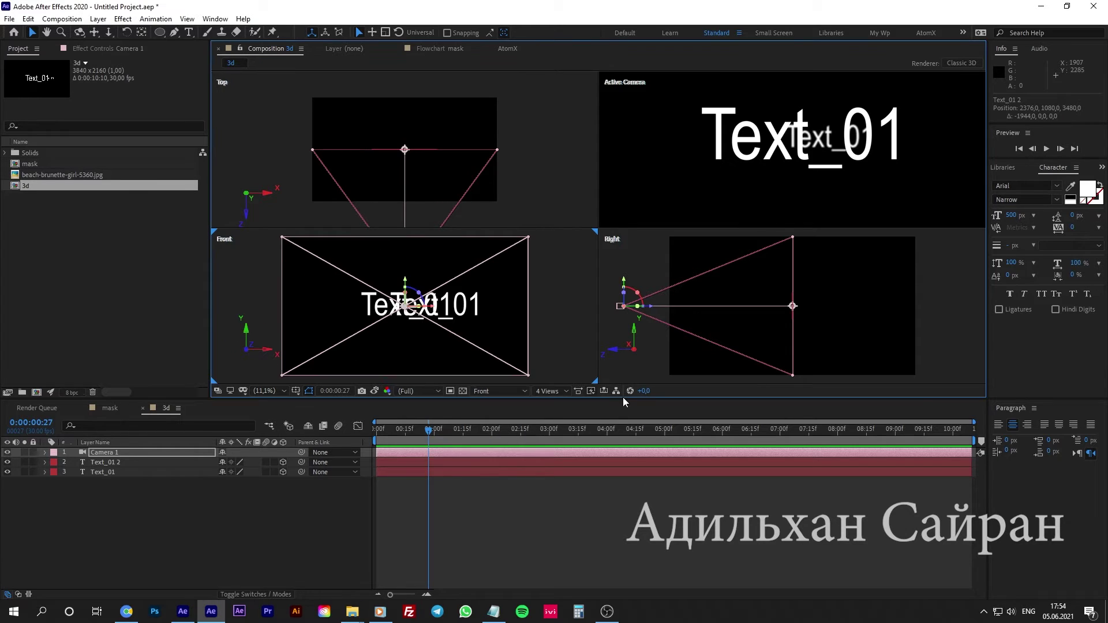
pyautogui.click(558, 392)
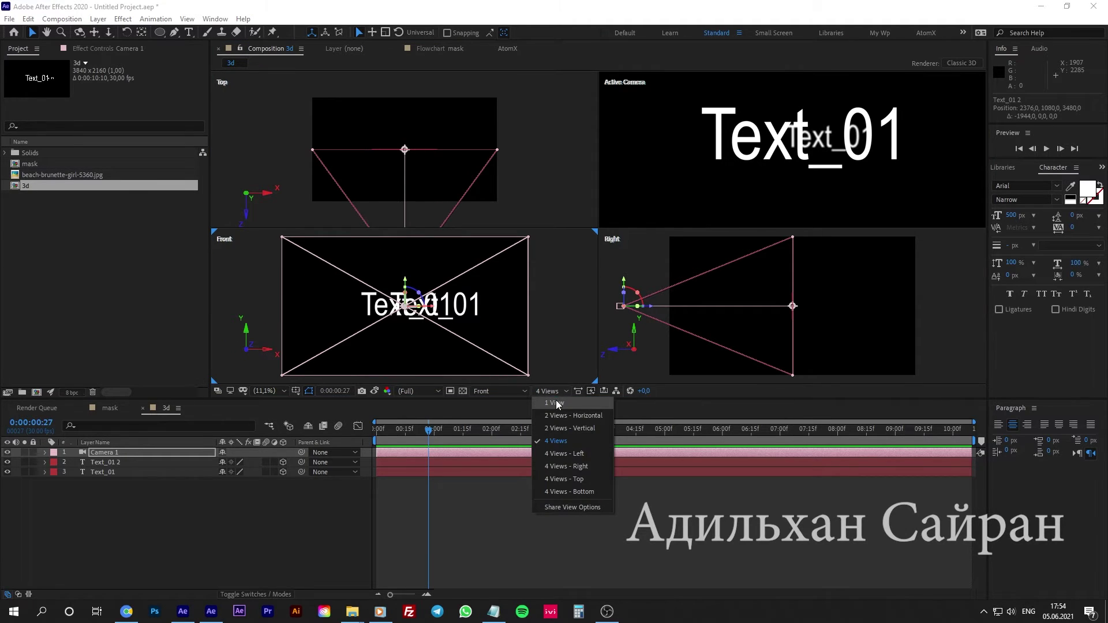
pyautogui.click(557, 403)
# Set the 3d composition's preset to Custom with an Anamorphic 2:1 pixel aspect ratio
pyautogui.click(622, 323)
pyautogui.hotkey('ctrl', 'k')
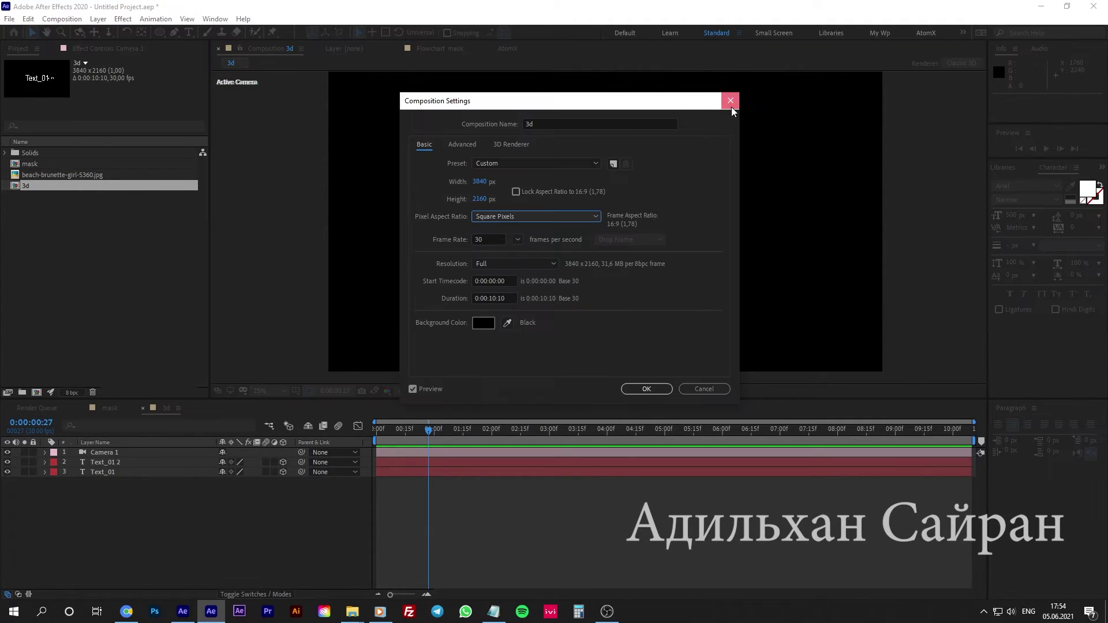
pyautogui.press('Escape')
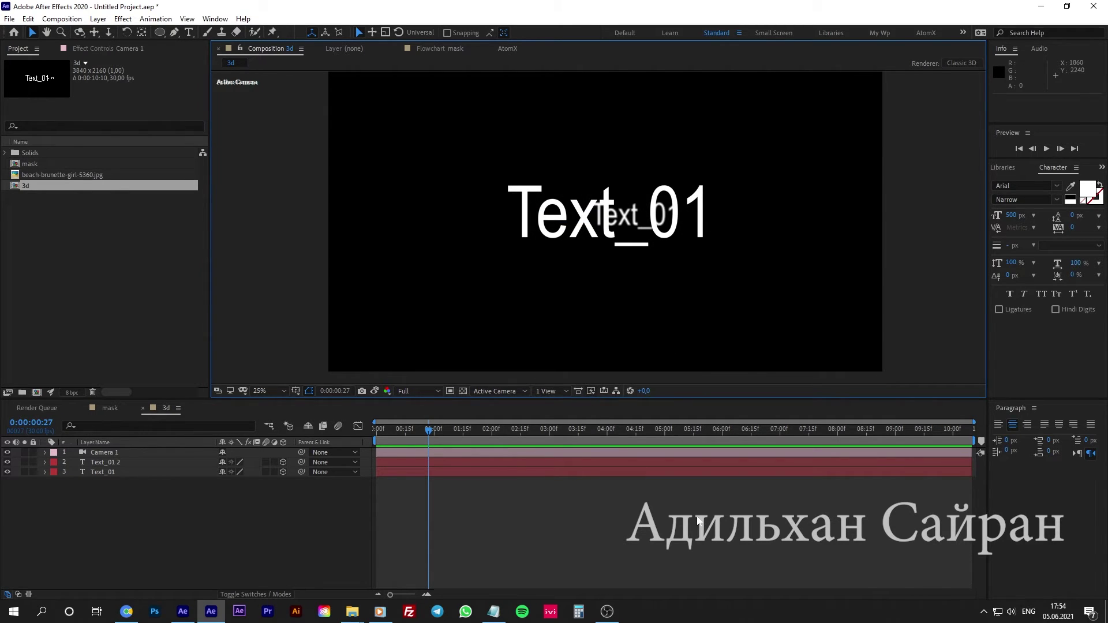
pyautogui.hotkey('ctrl', 'k')
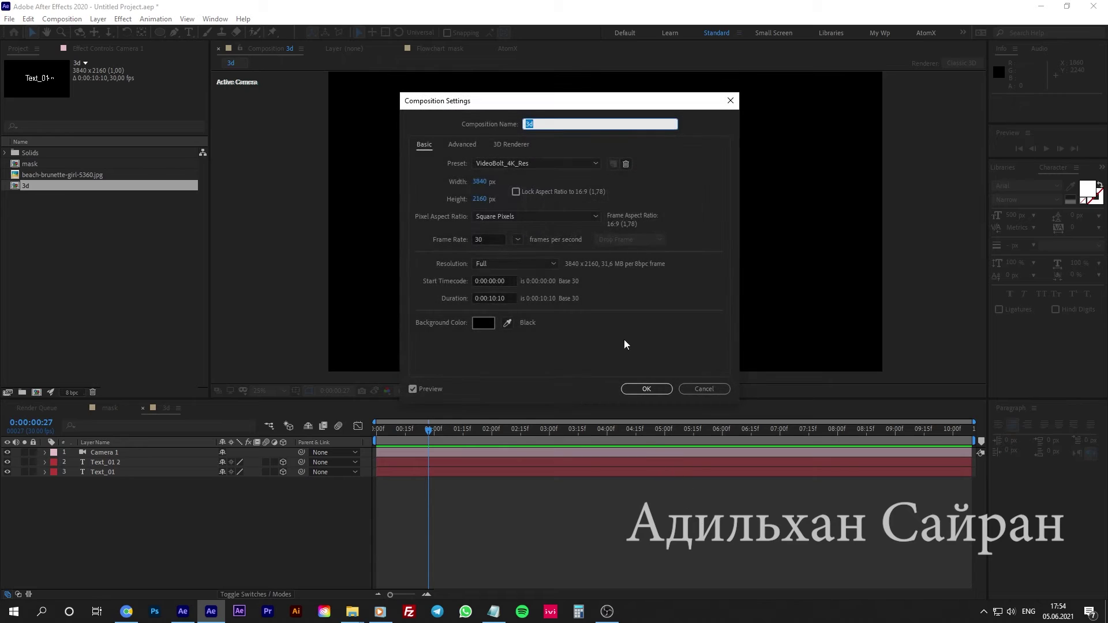
pyautogui.click(523, 160)
pyautogui.scroll(1, 513, 182)
pyautogui.click(507, 176)
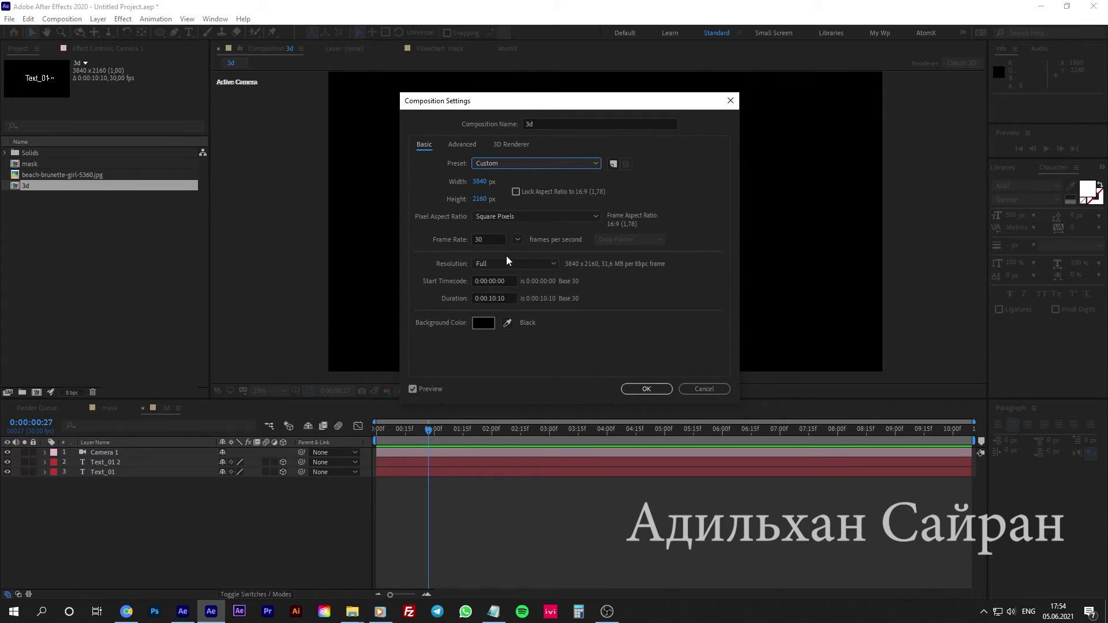
pyautogui.click(520, 217)
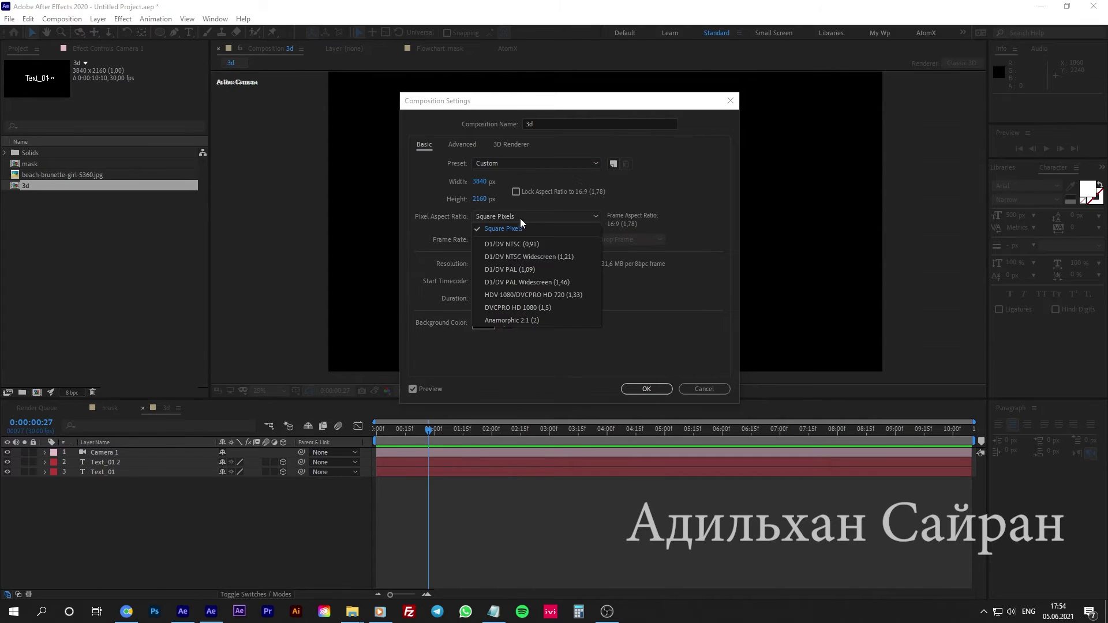
pyautogui.click(528, 316)
pyautogui.click(644, 388)
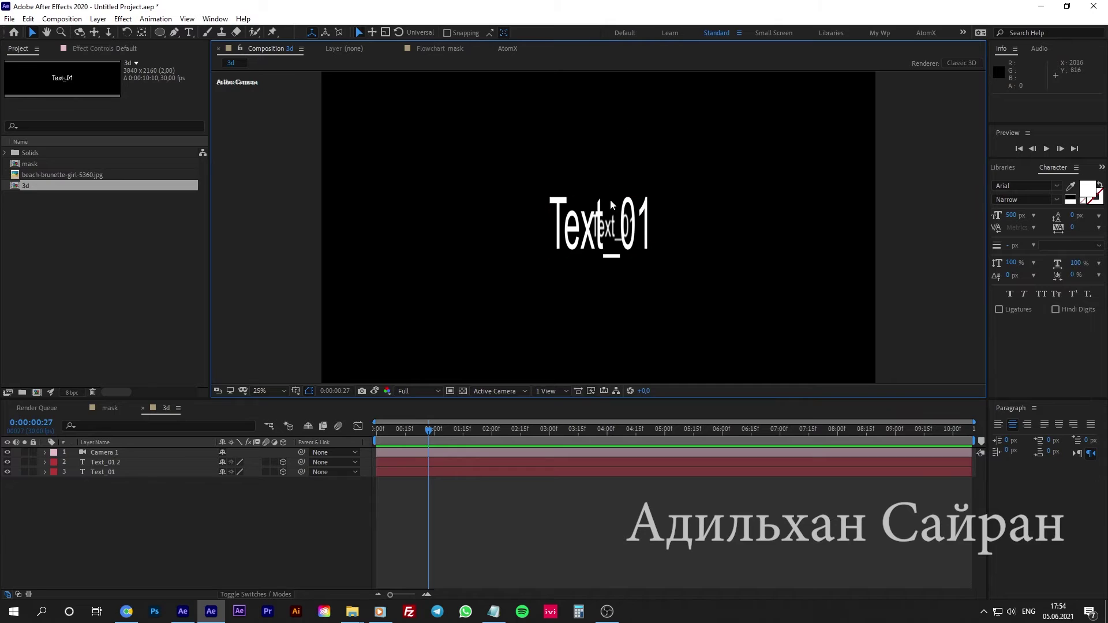
# Turn on pixel aspect ratio correction and check Text_01 by zooming to 6.25% and back to 25%
pyautogui.click(577, 391)
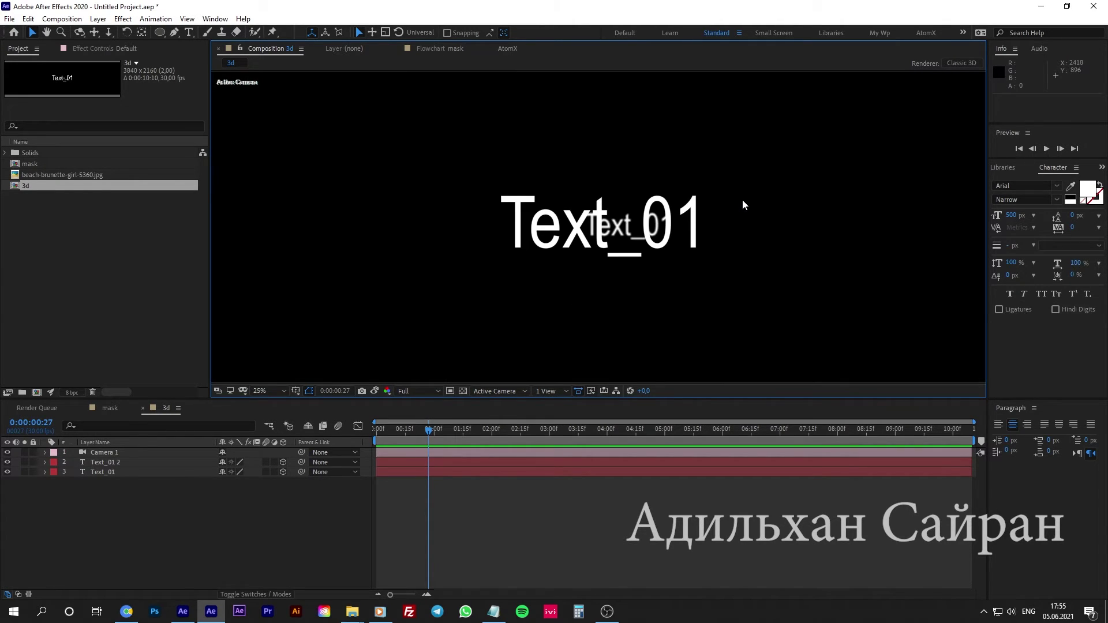
pyautogui.click(596, 229)
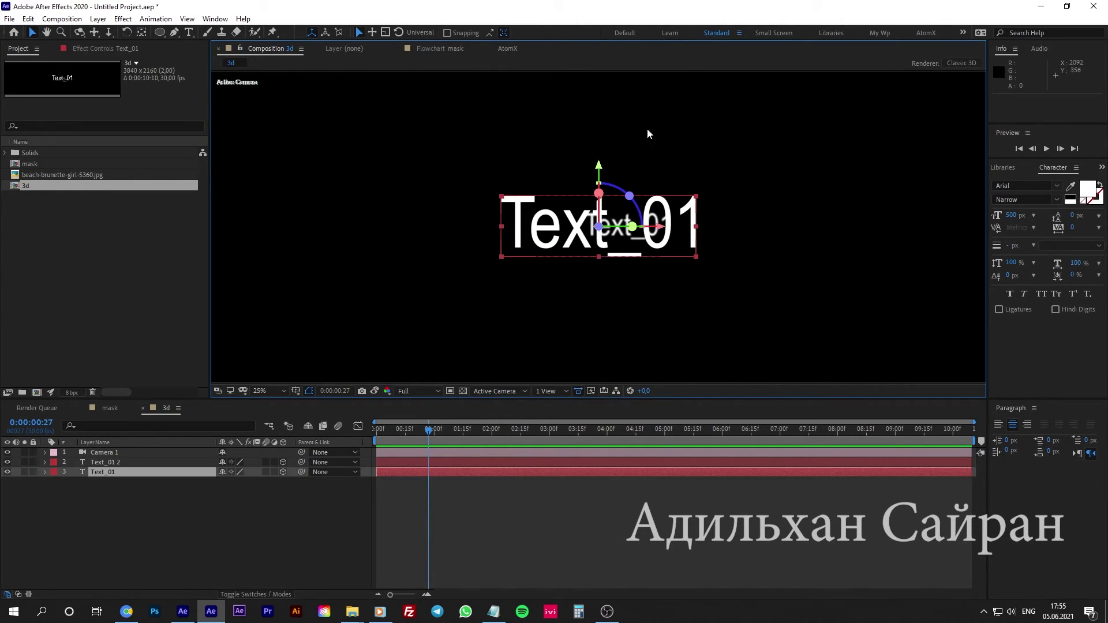
pyautogui.press(',')
pyautogui.press(',')
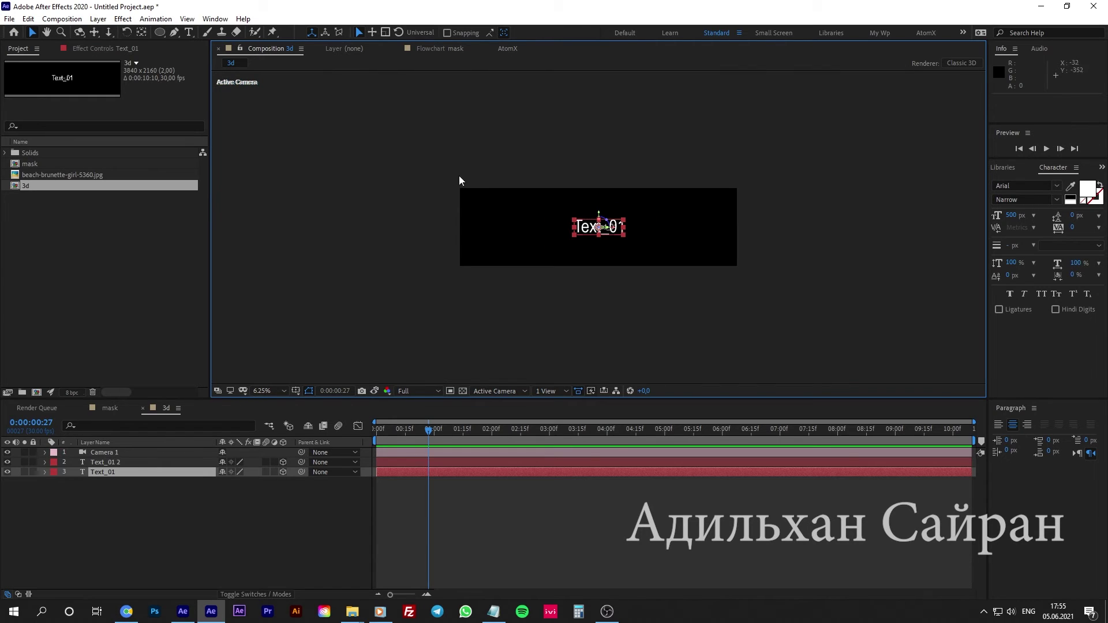
pyautogui.press('.')
pyautogui.press('.')
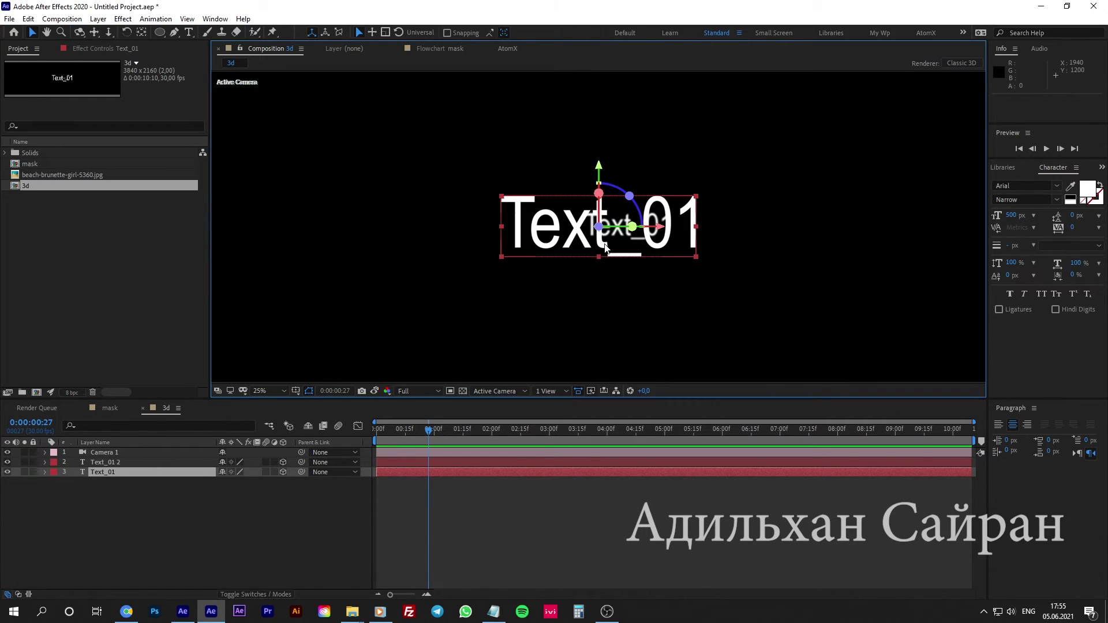
pyautogui.click(878, 219)
pyautogui.click(600, 275)
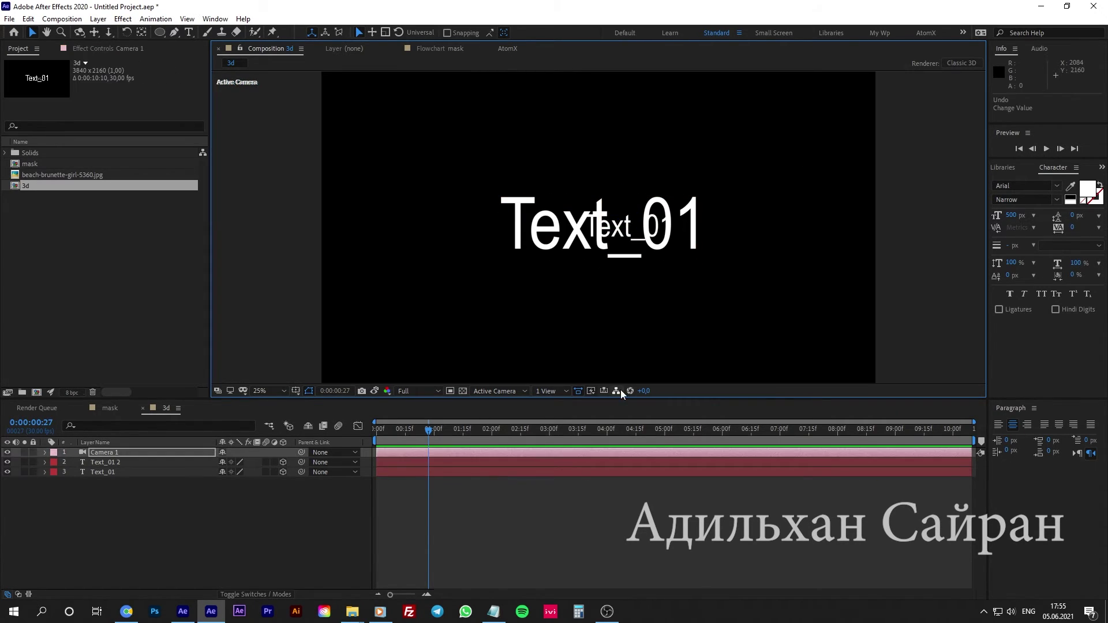
# Pan the 3d composition's flowchart and duplicate the composition as 3d 2
pyautogui.click(620, 390)
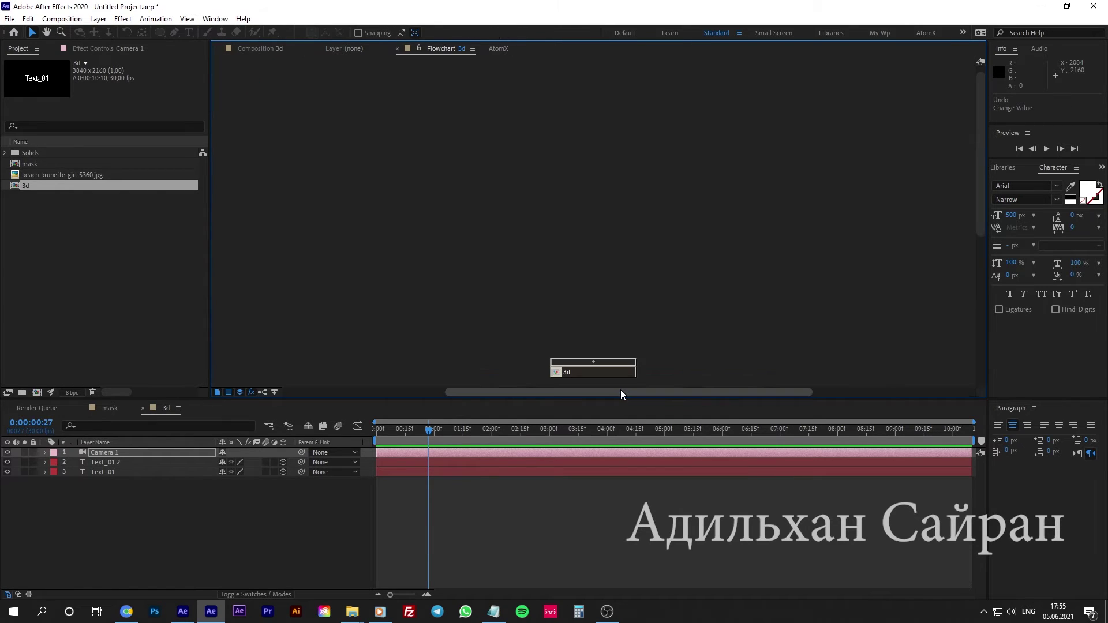
pyautogui.moveTo(607, 252); pyautogui.dragTo(611, 213)
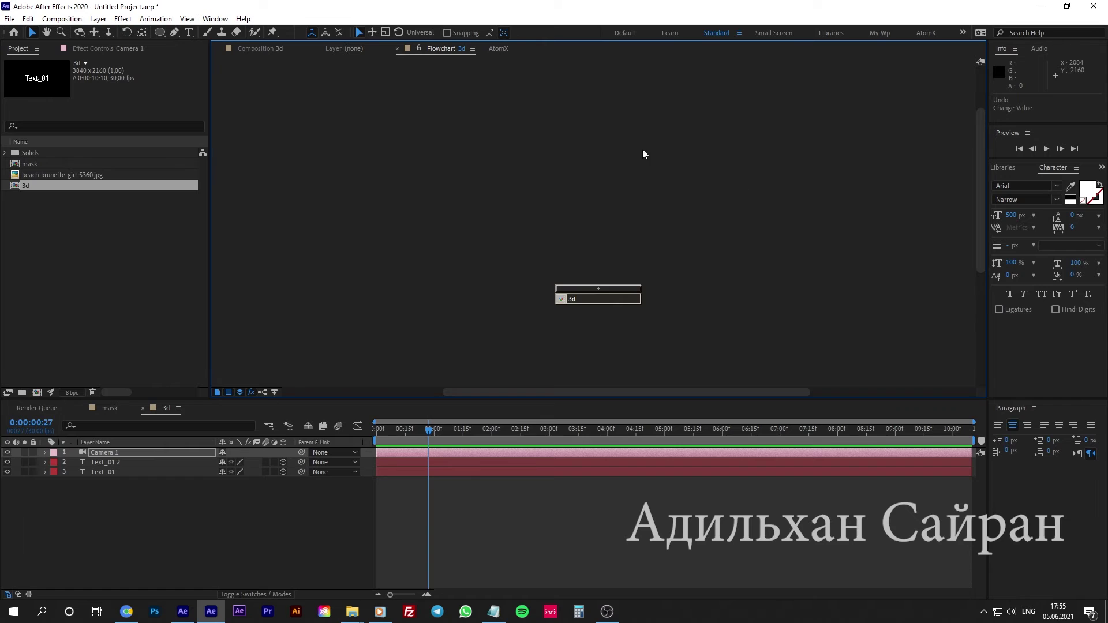
pyautogui.moveTo(632, 161); pyautogui.dragTo(645, 174)
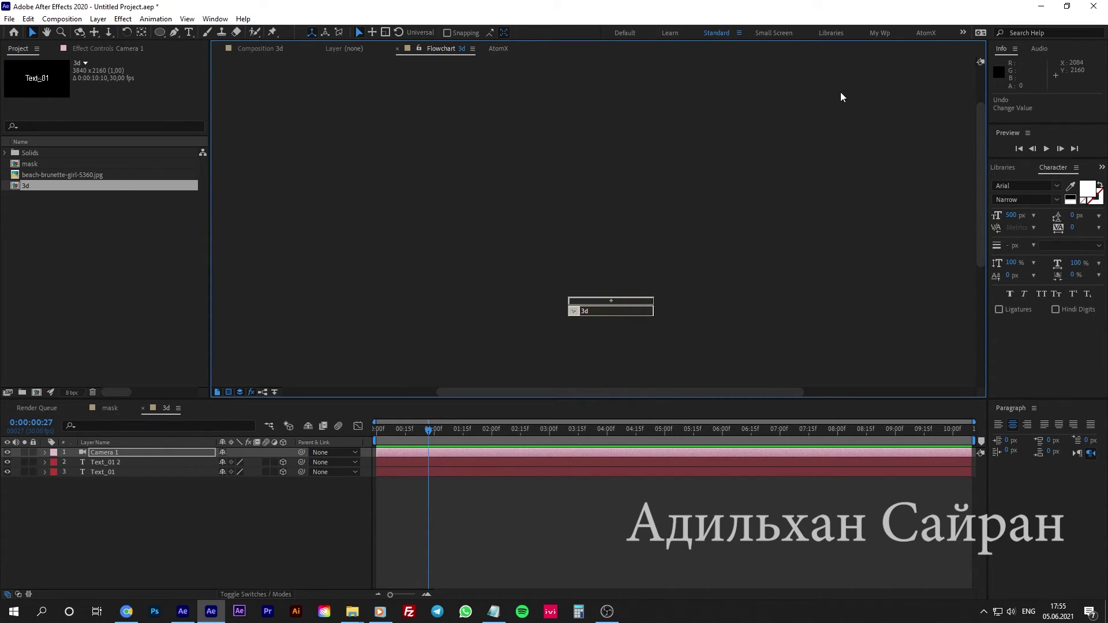
pyautogui.hotkey('ctrl', 'd')
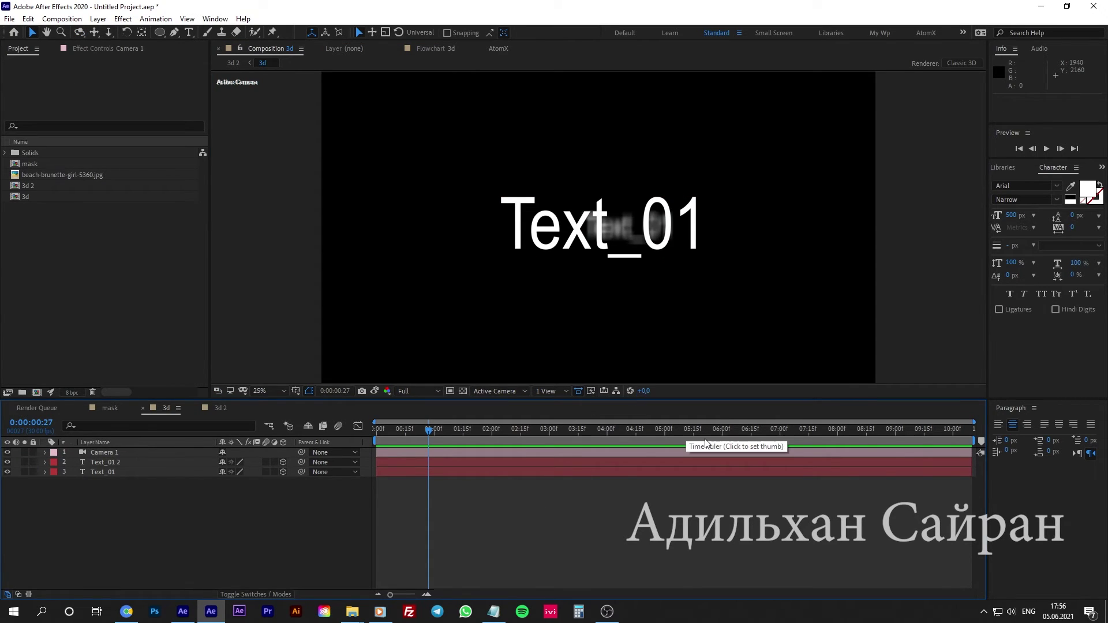
# Keep preview resolution at Full and set Fast Previews to Fast Draft
pyautogui.click(433, 390)
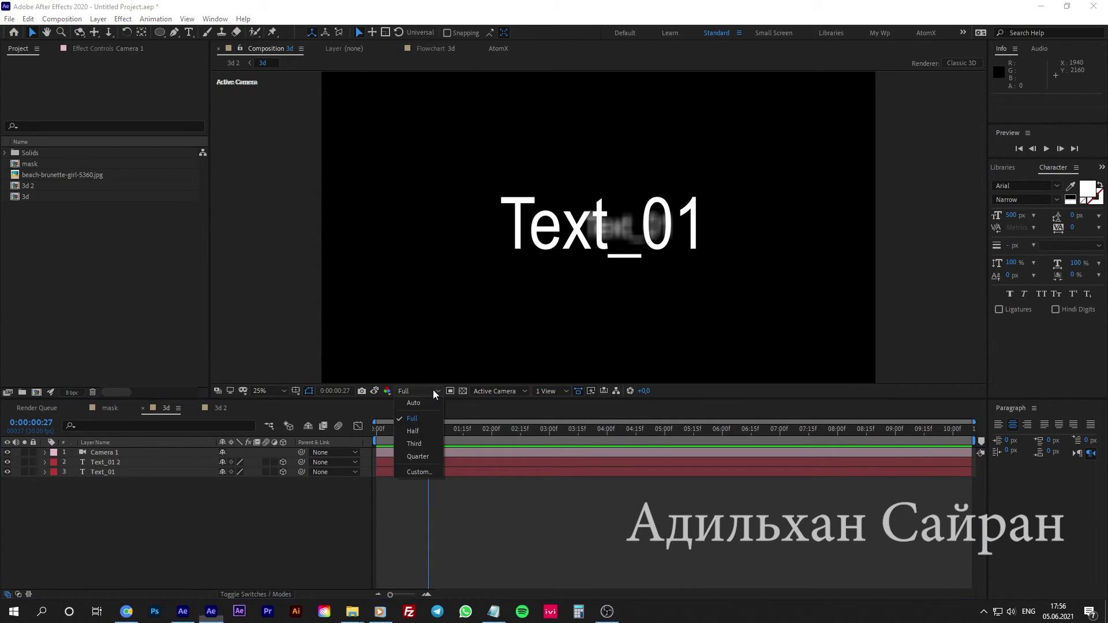
pyautogui.click(429, 456)
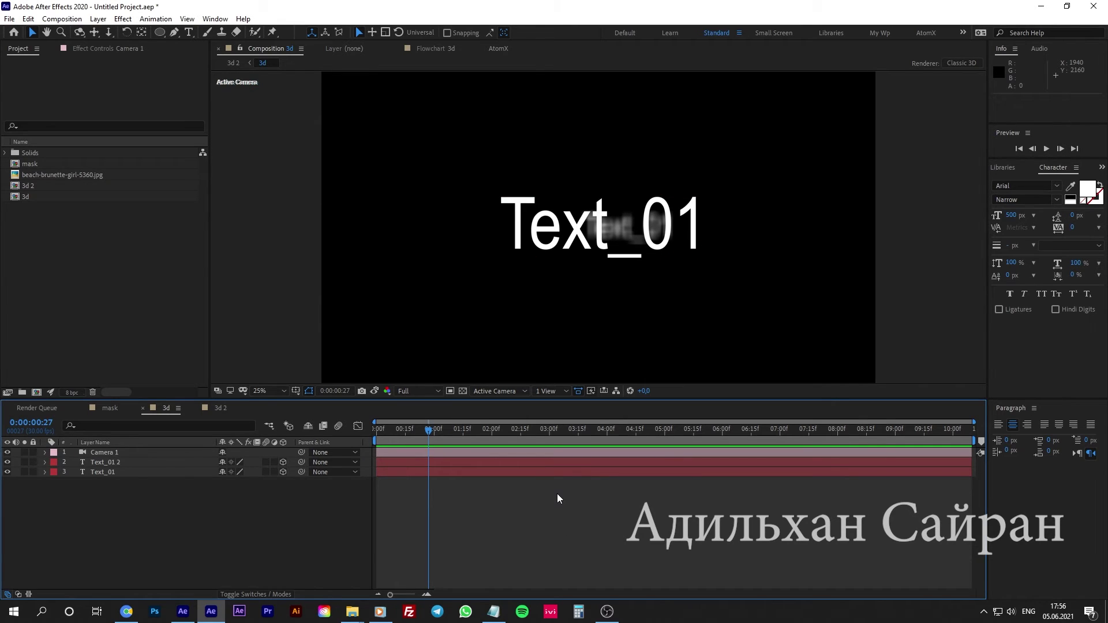
pyautogui.click(590, 391)
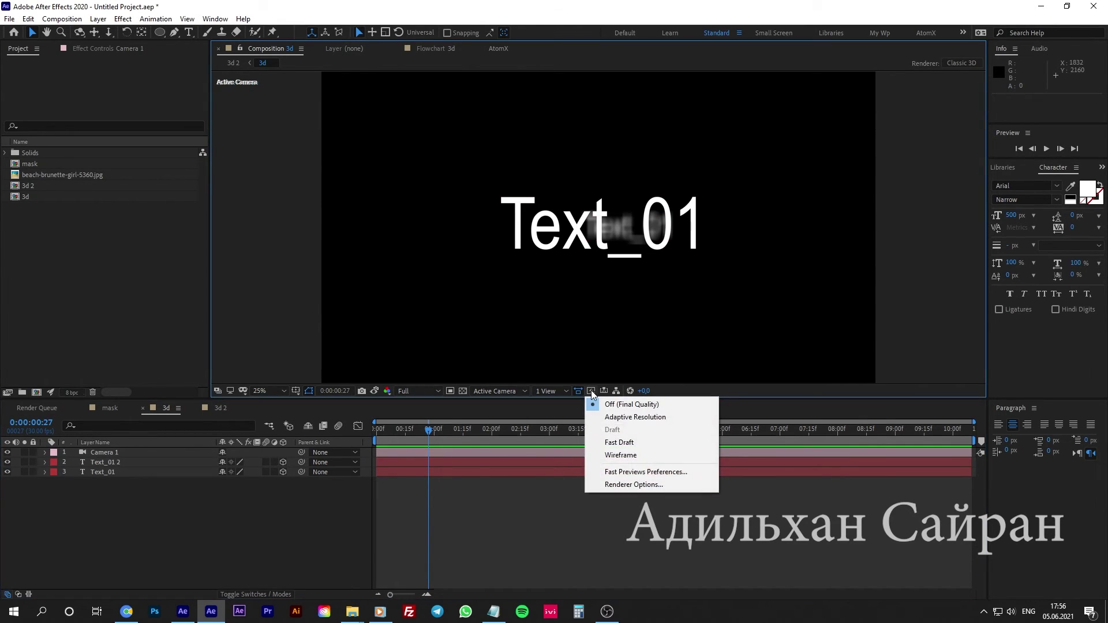
pyautogui.click(628, 442)
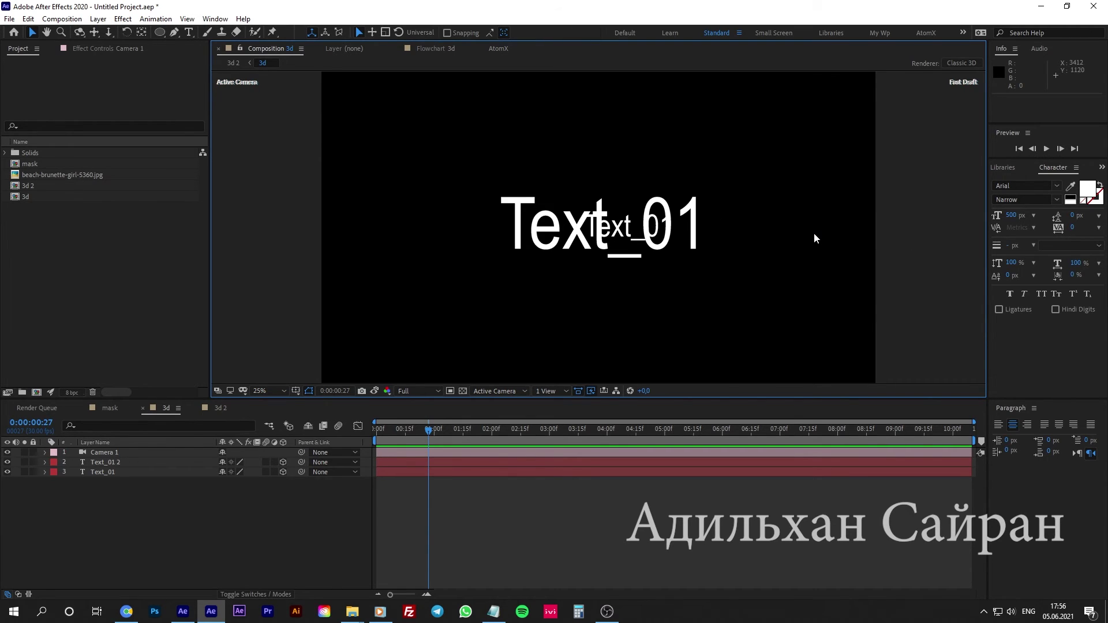
# Test Wireframe previews by moving Text_01 and undoing, then switch to Adaptive Resolution
pyautogui.click(592, 392)
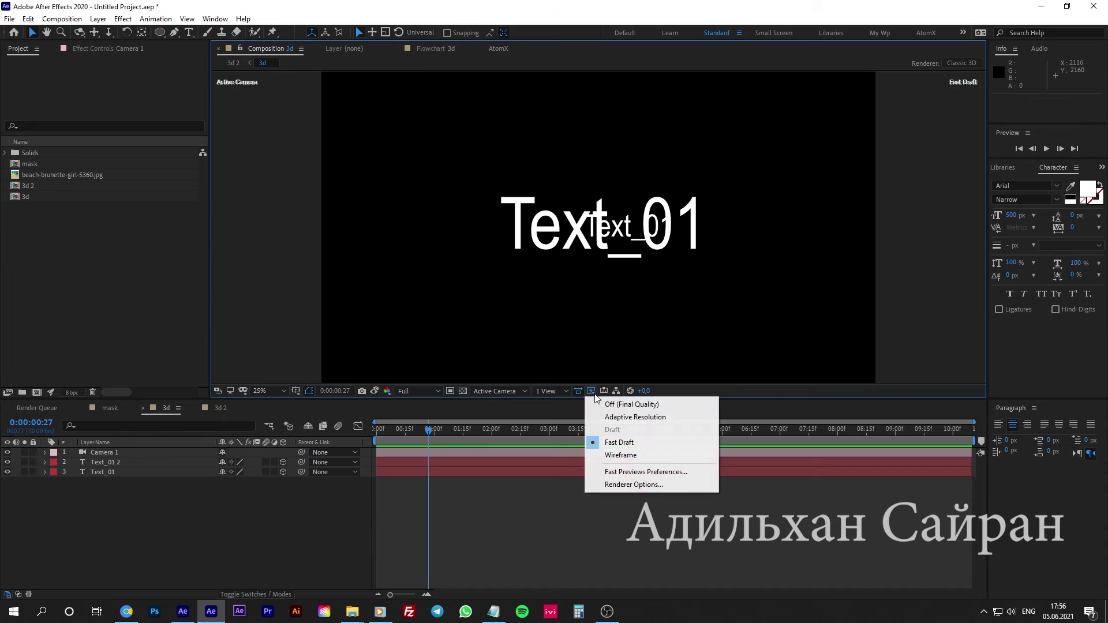
pyautogui.click(617, 456)
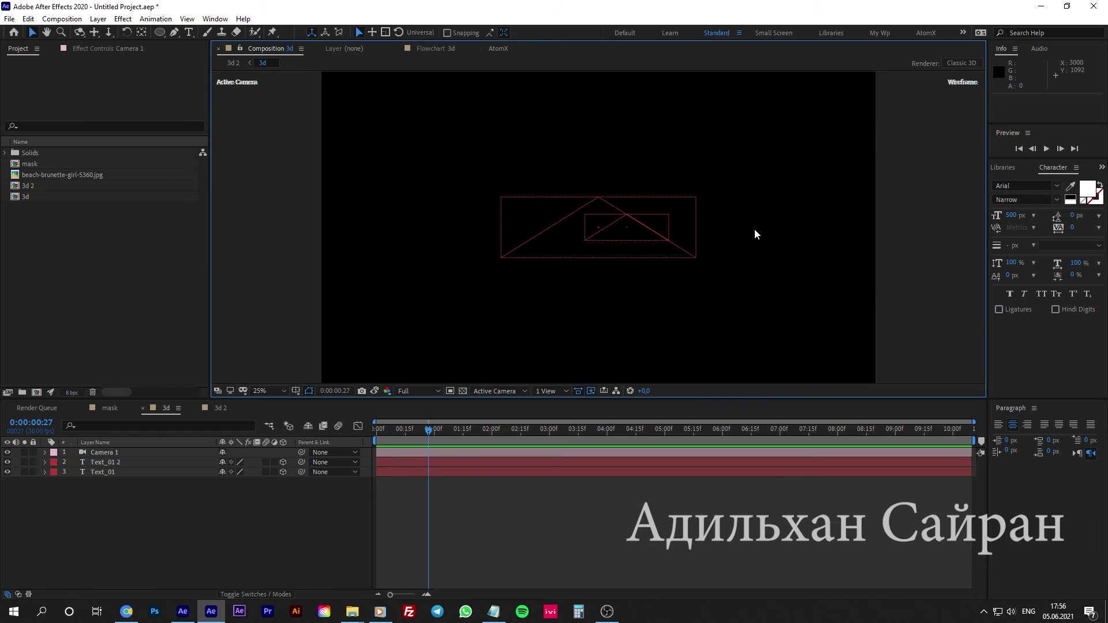
pyautogui.moveTo(654, 221); pyautogui.dragTo(709, 267)
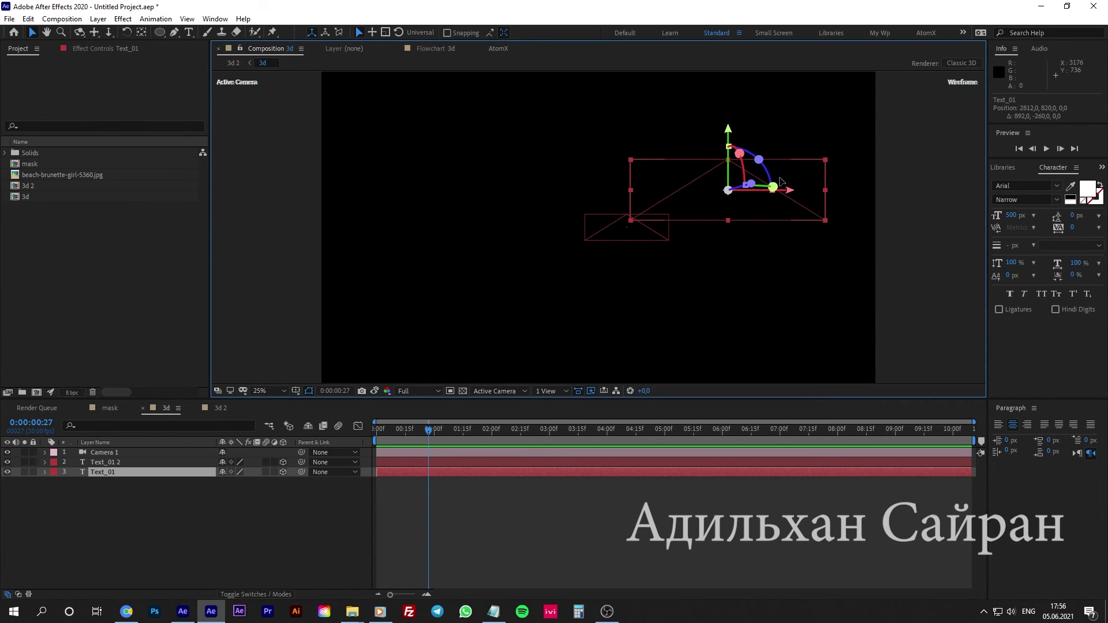
pyautogui.hotkey('ctrl', 'z')
pyautogui.hotkey('ctrl', 'z')
pyautogui.hotkey('ctrl', 'z')
pyautogui.hotkey('ctrl', 'z')
pyautogui.hotkey('ctrl', 'z')
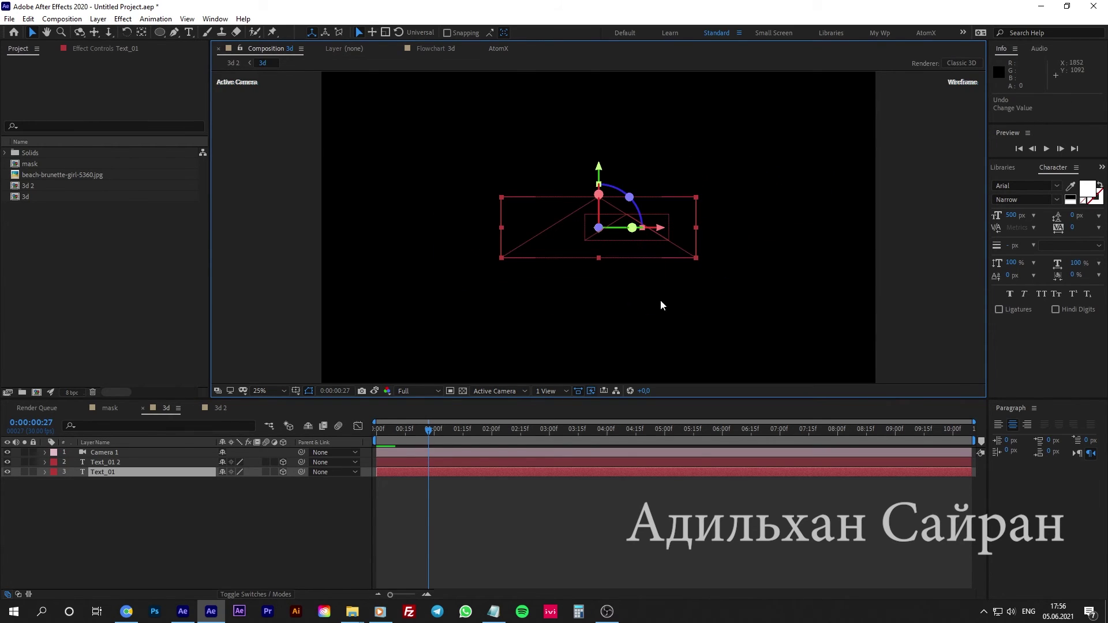
pyautogui.click(590, 391)
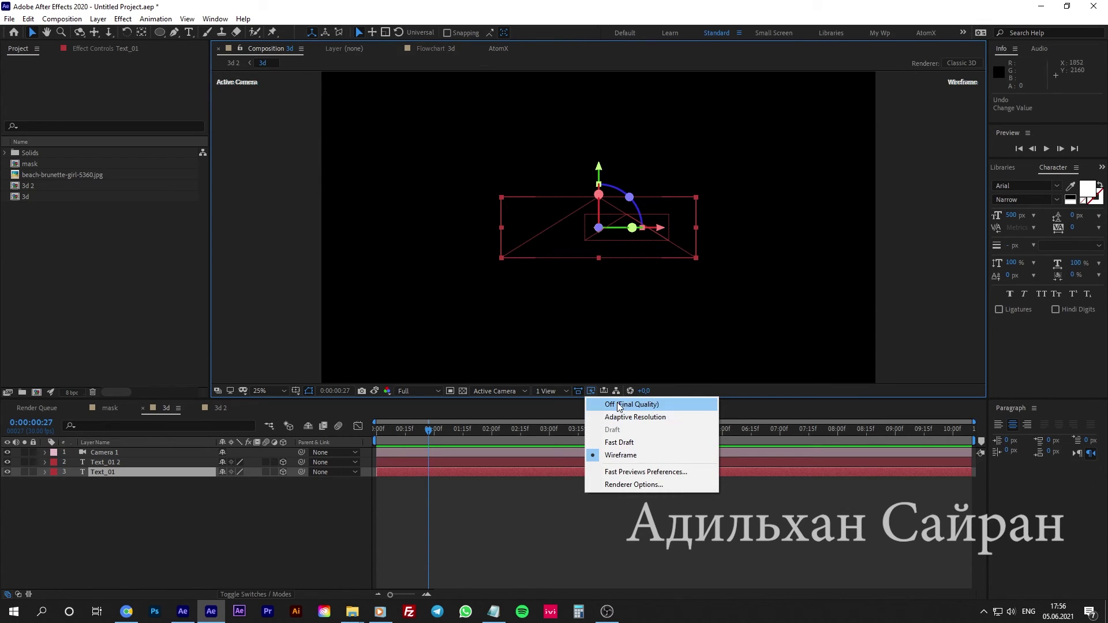
pyautogui.click(630, 417)
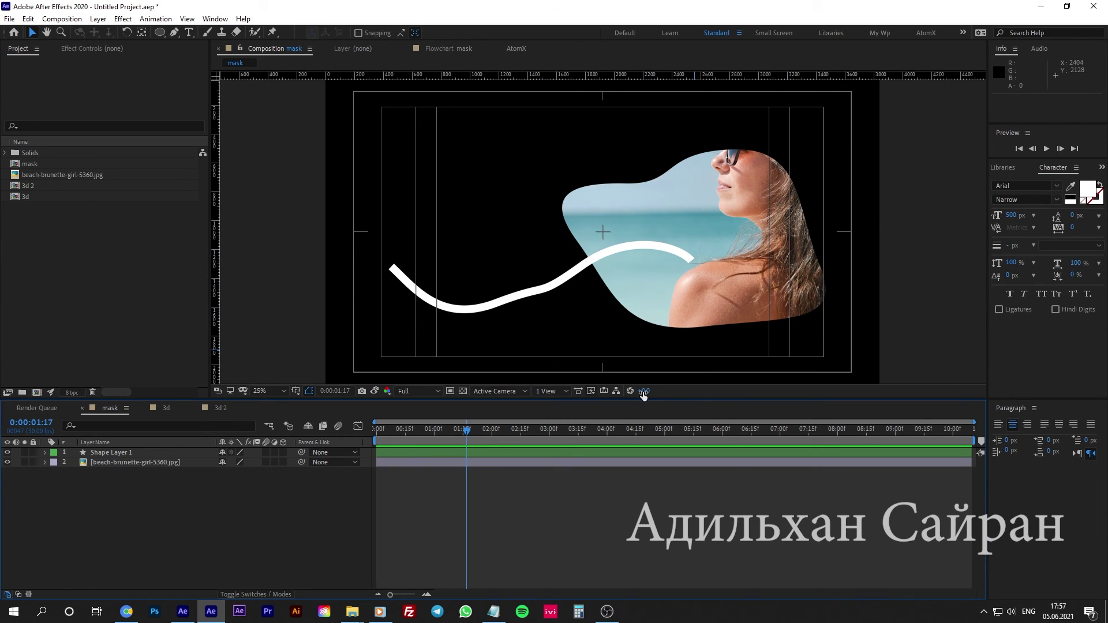
pyautogui.moveTo(645, 390); pyautogui.dragTo(738, 399)
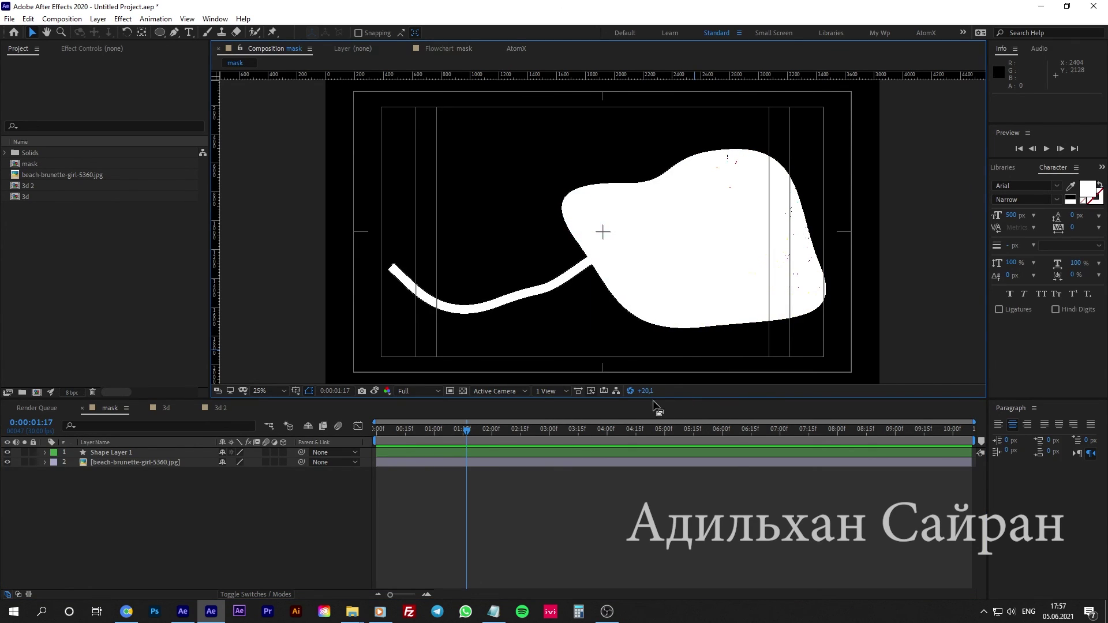
pyautogui.click(630, 392)
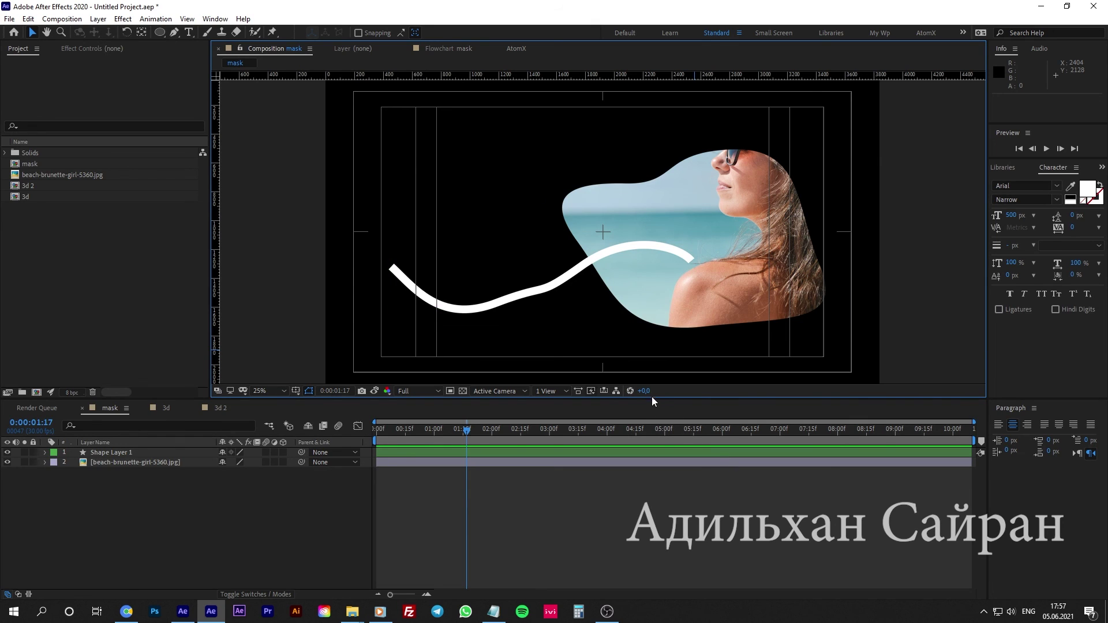
pyautogui.moveTo(642, 391); pyautogui.dragTo(631, 401)
pyautogui.click(630, 392)
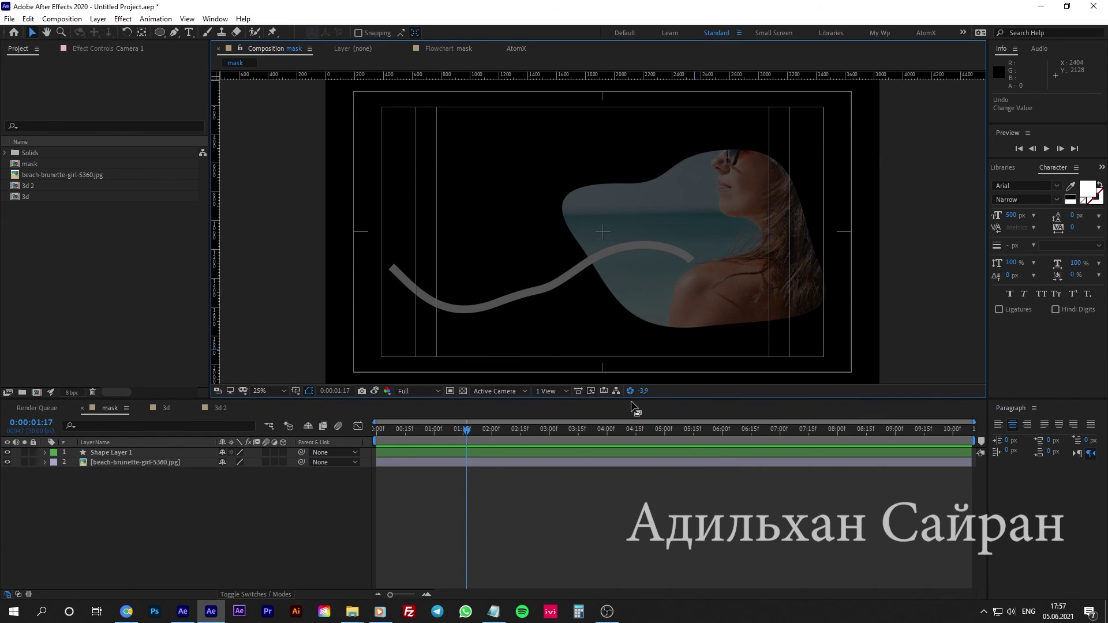